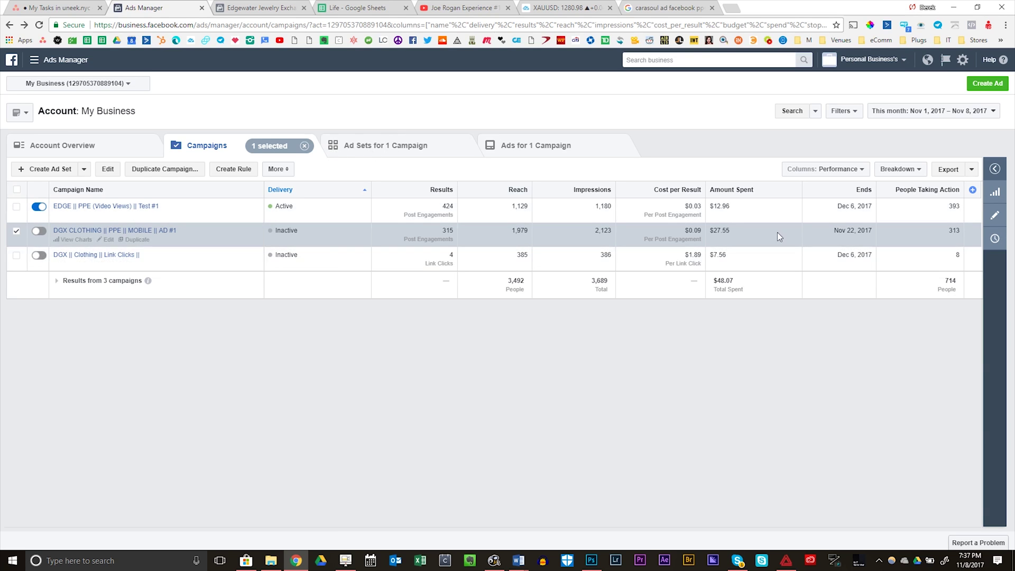
Select the DGX || Clothing || Link Clicks || campaign, then clear the selection to show all campaigns.
click(767, 256)
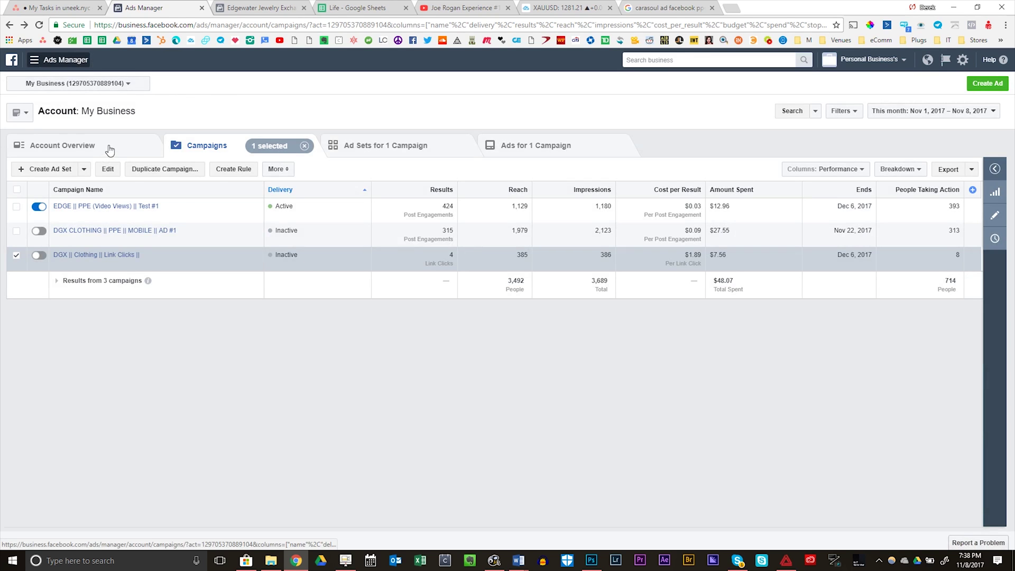
click(305, 146)
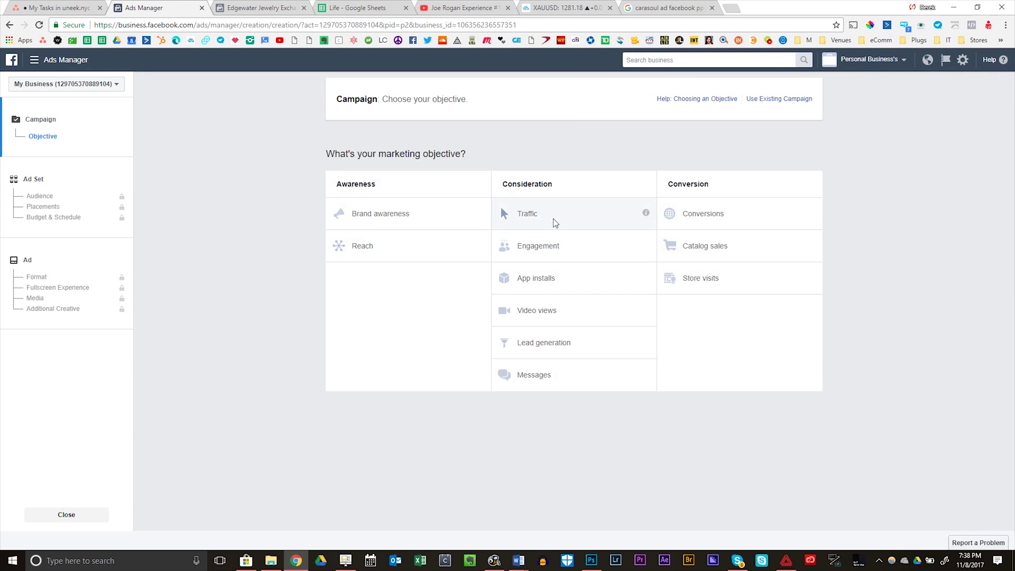
Choose the Traffic objective with Link Clicks as the campaign goal.
click(555, 222)
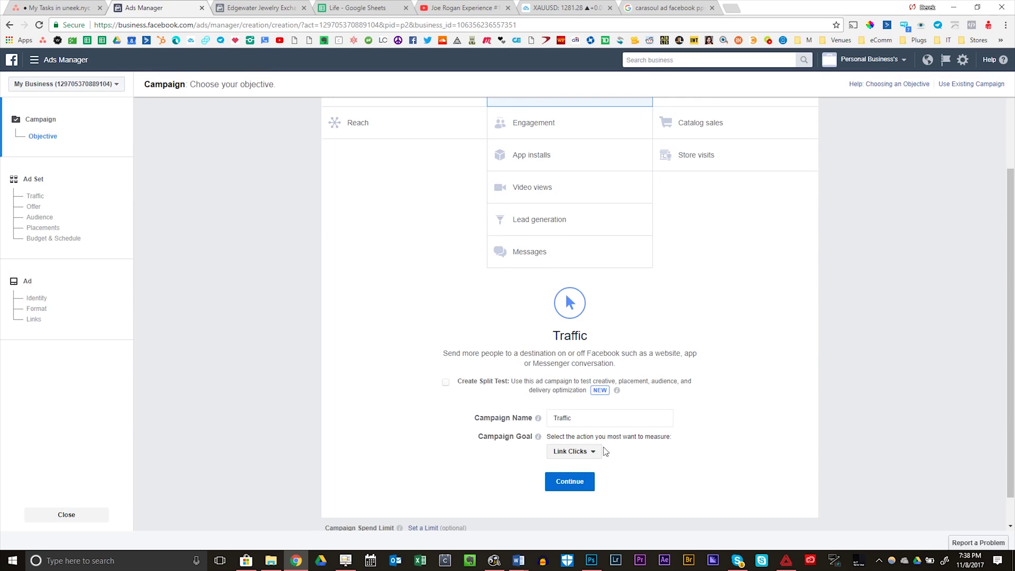
click(594, 453)
click(594, 480)
Name the campaign 'Clothing || Traffic || Facebook - Carousal', fixing the spelling from the suggestions.
double_click(602, 423)
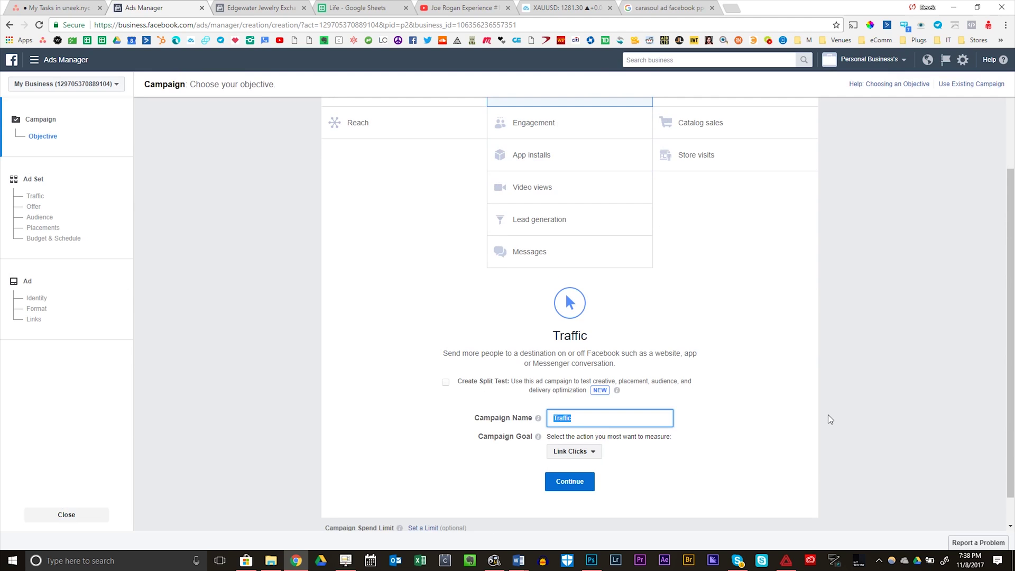
text(Clothing || Traffic || Facebook)
key(BackSpace)
text(k - Carasoul)
right_click(657, 419)
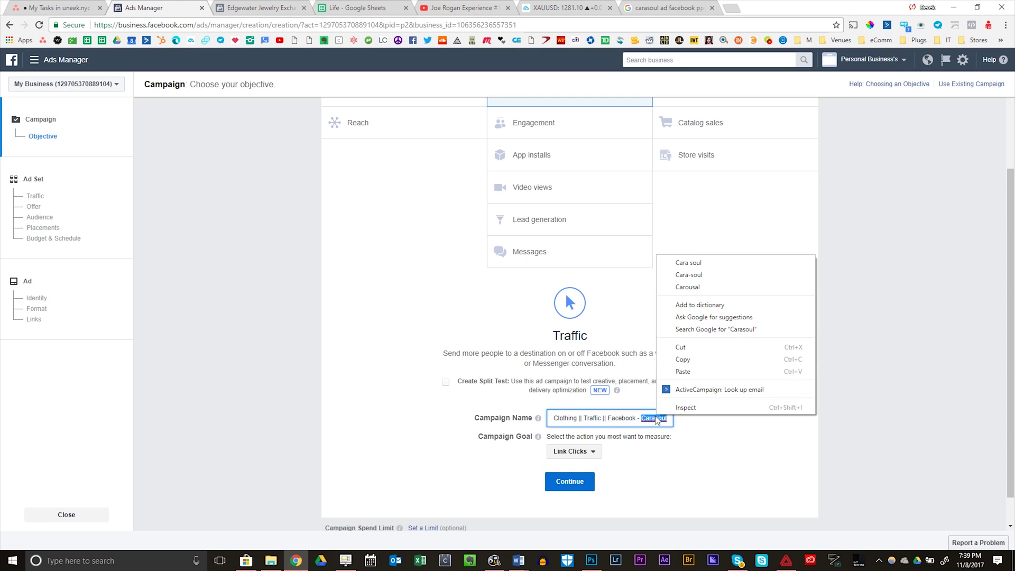
click(720, 287)
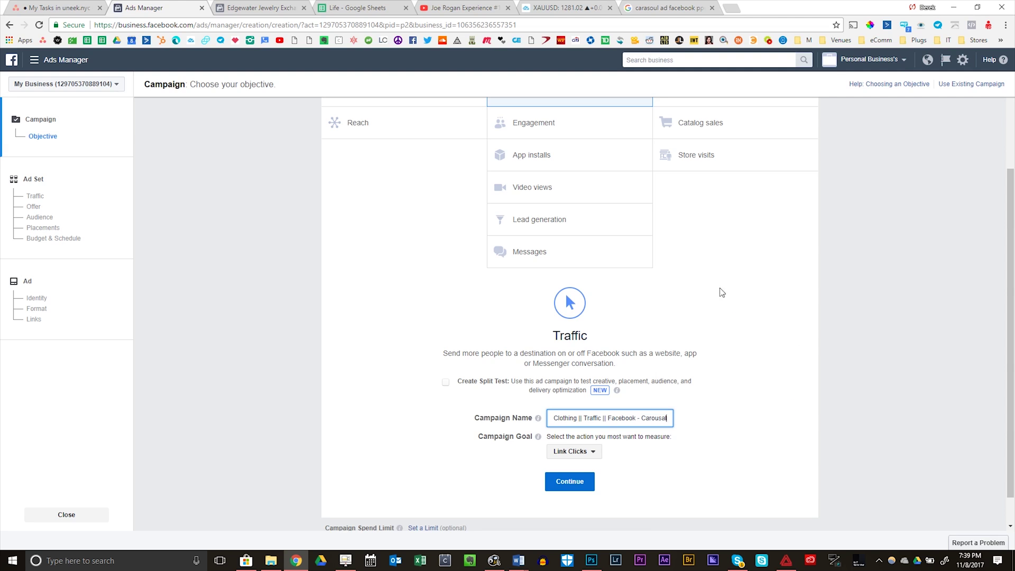
click(590, 485)
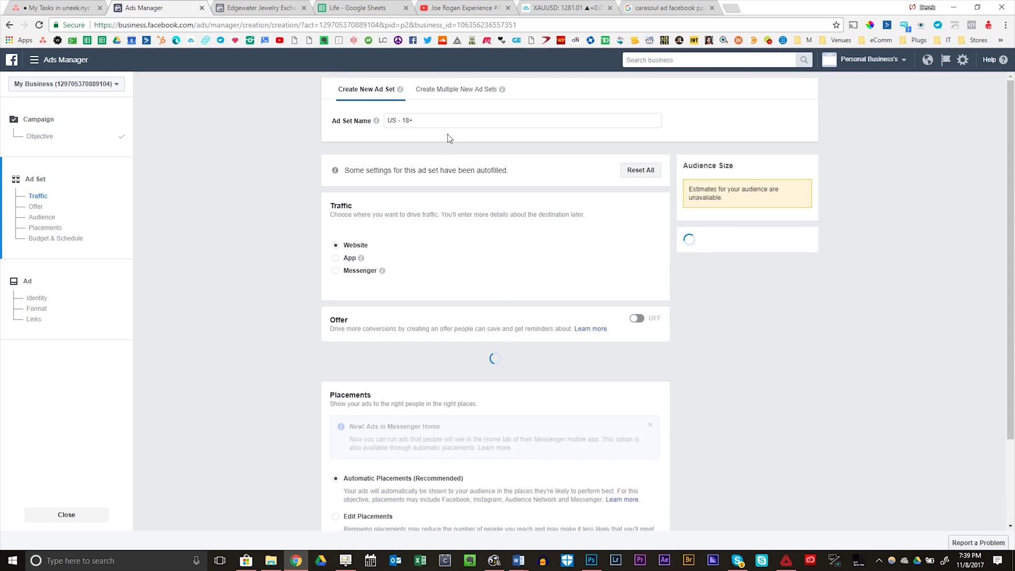
Apply the saved audience MW || Streetwear Flex #1 || to the ad set and dismiss the offer notice.
scroll(550, 339, down, 1)
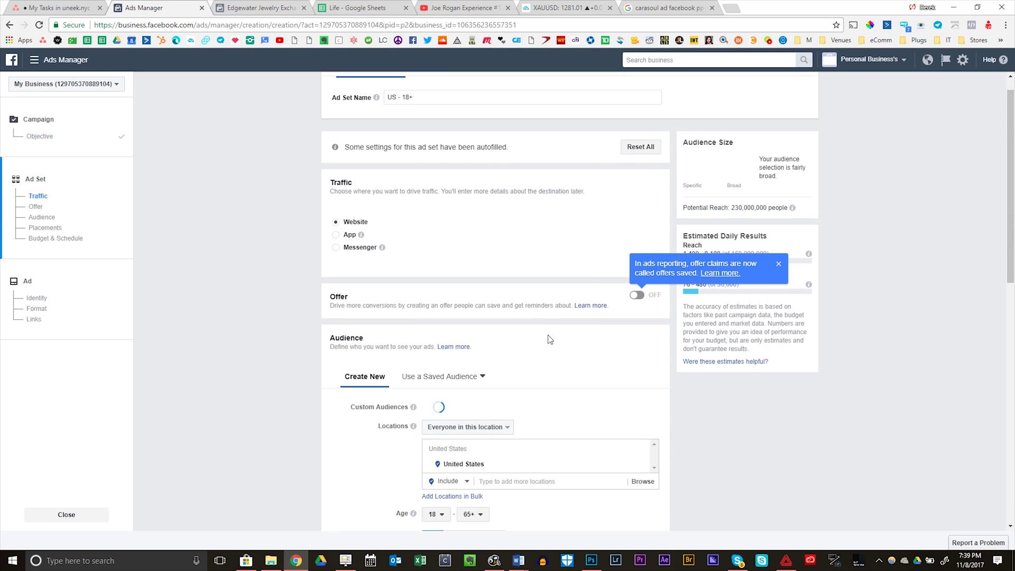
scroll(483, 378, down, 2)
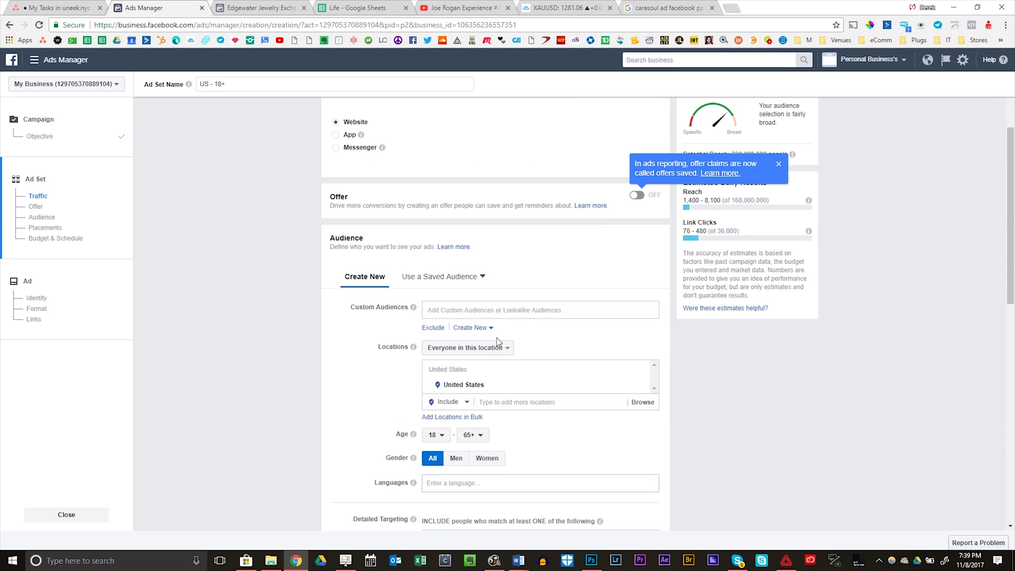
click(481, 276)
scroll(398, 120, up, 2)
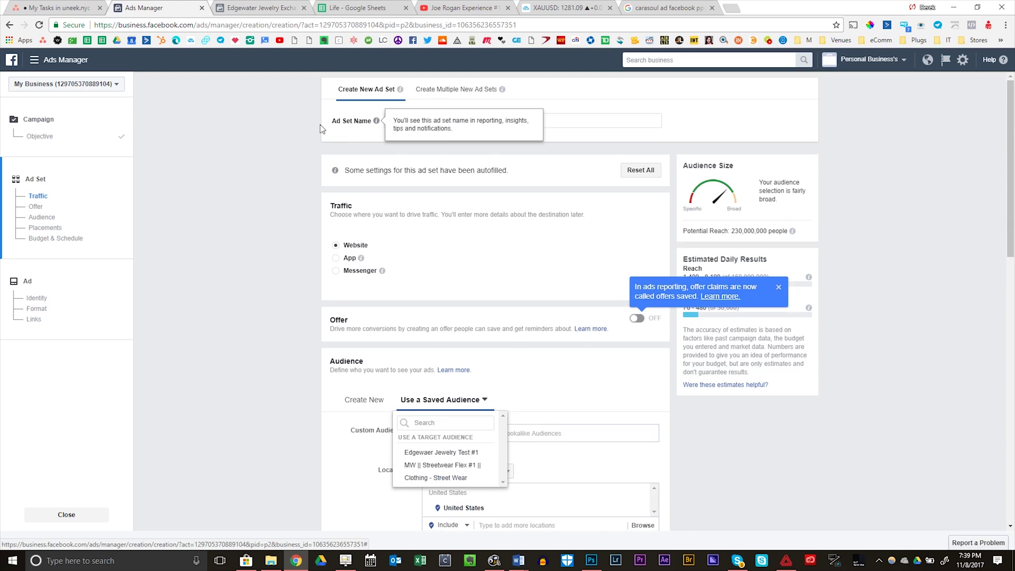
scroll(442, 323, down, 2)
mouse_move(496, 347)
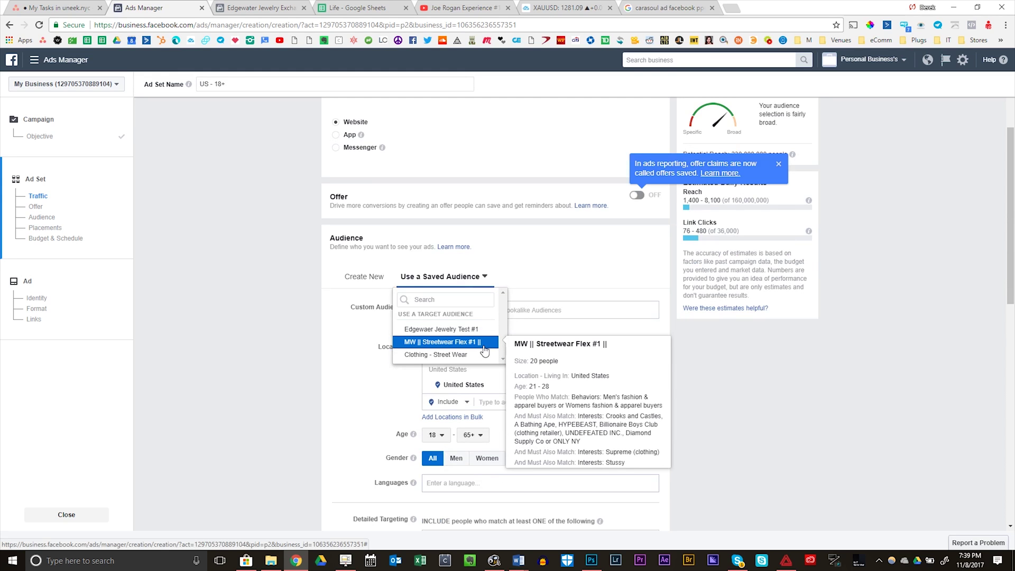
click(484, 345)
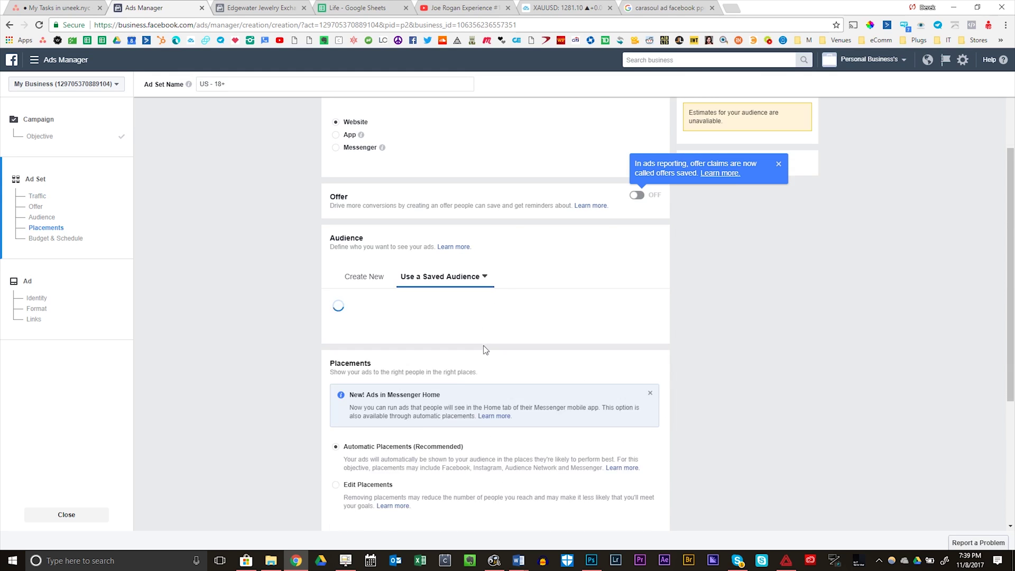
click(778, 164)
drag(1012, 225, 1001, 180)
Name the ad set 'USA || 21 - 28 || Streetwear Flex || Mobile - Facebook', replacing Desktop with Mobile.
triple_click(450, 101)
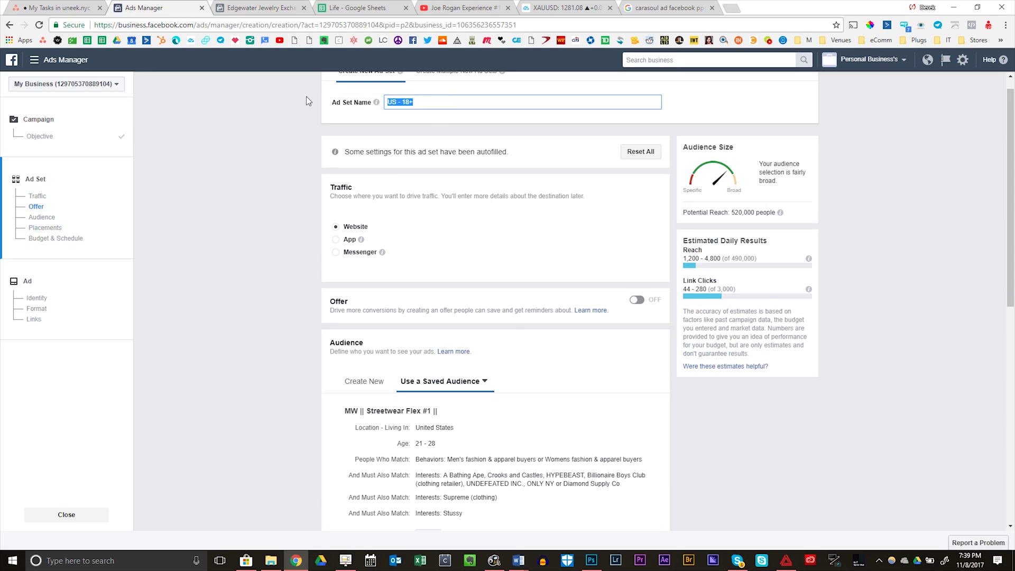
text(USA || 21 - 28 || Streetwear Flex || Desktop)
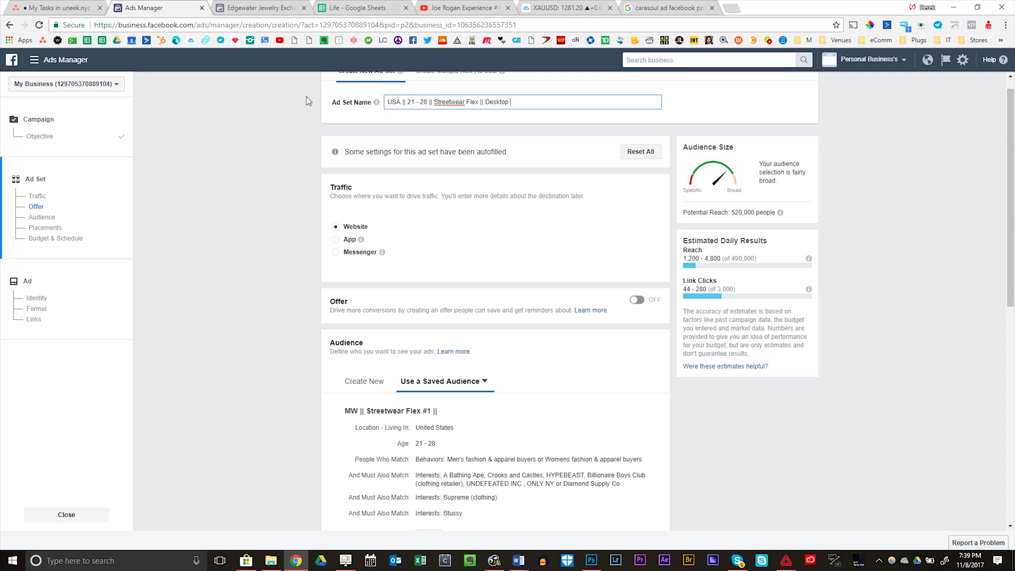
text( - Facebook)
click(562, 136)
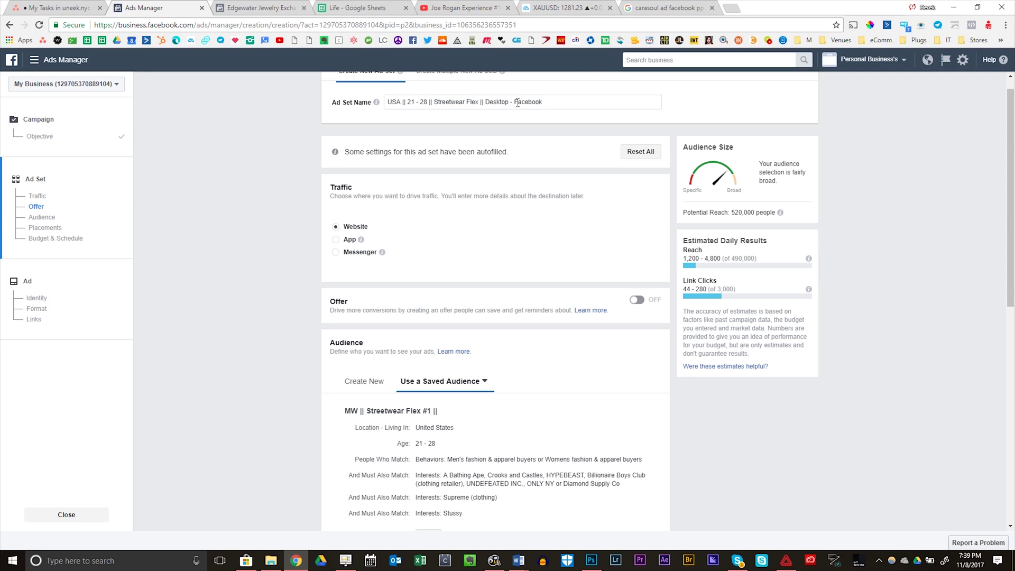
drag(512, 99, 485, 100)
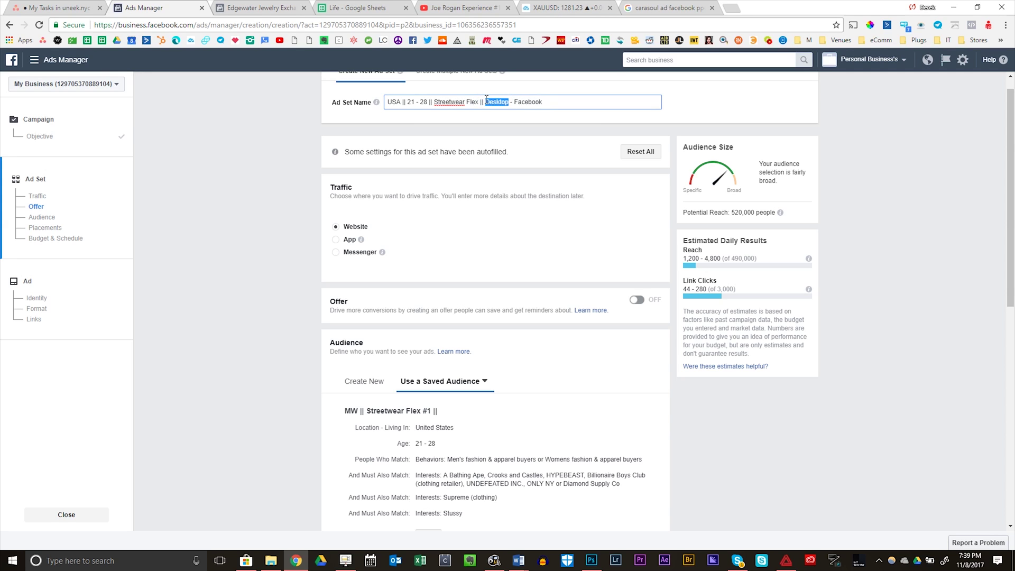
text(Mobile)
click(578, 169)
Switch to manual placements and remove Instant Articles.
scroll(528, 148, down, 6)
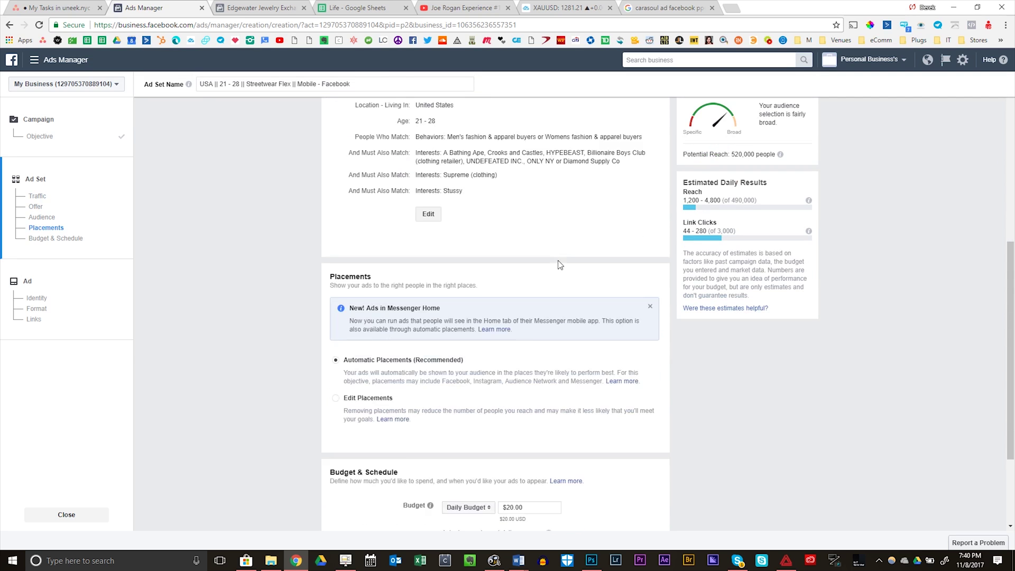
scroll(559, 264, down, 3)
click(335, 268)
scroll(476, 254, down, 3)
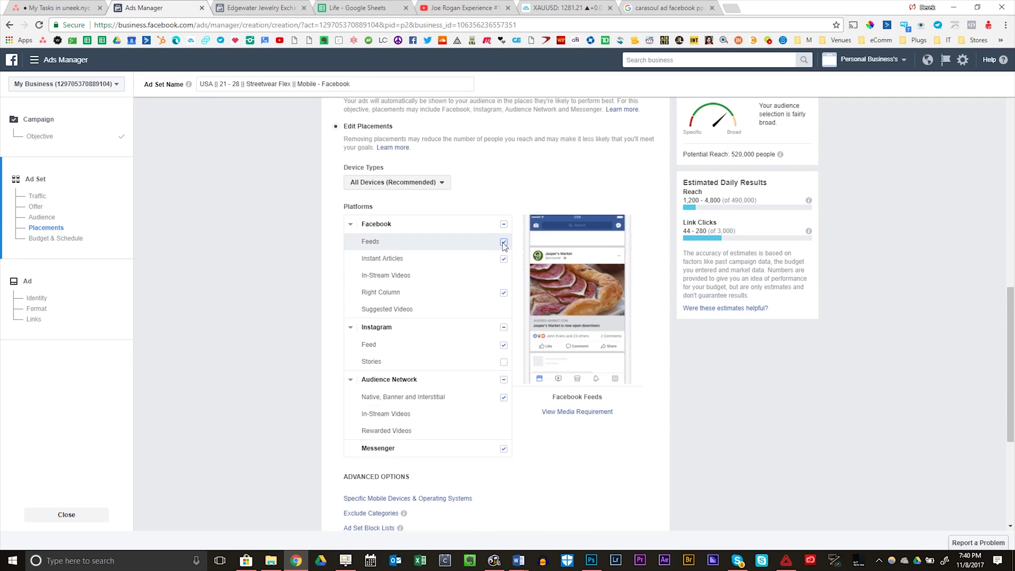
click(504, 258)
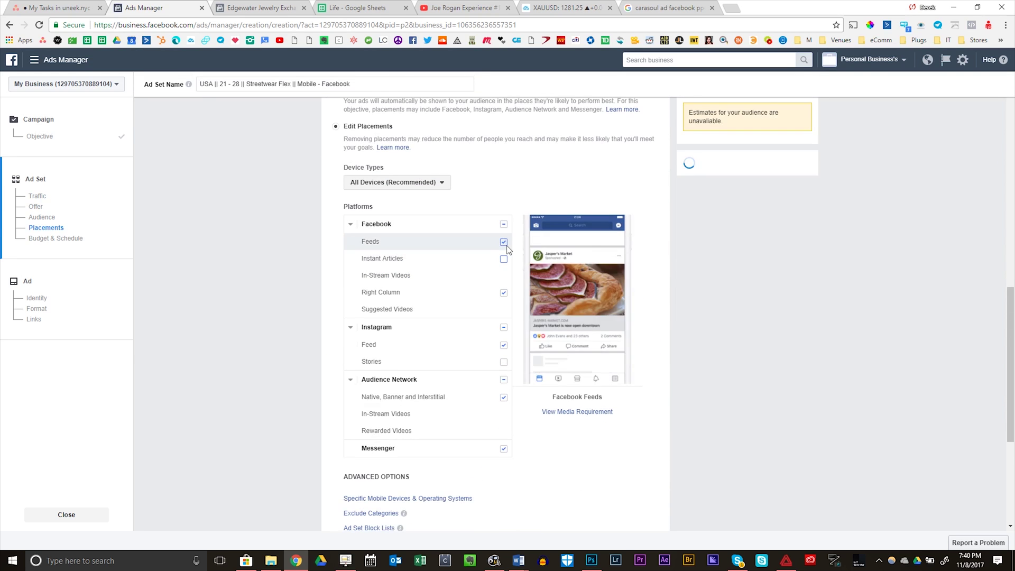
scroll(506, 250, up, 10)
scroll(428, 252, down, 5)
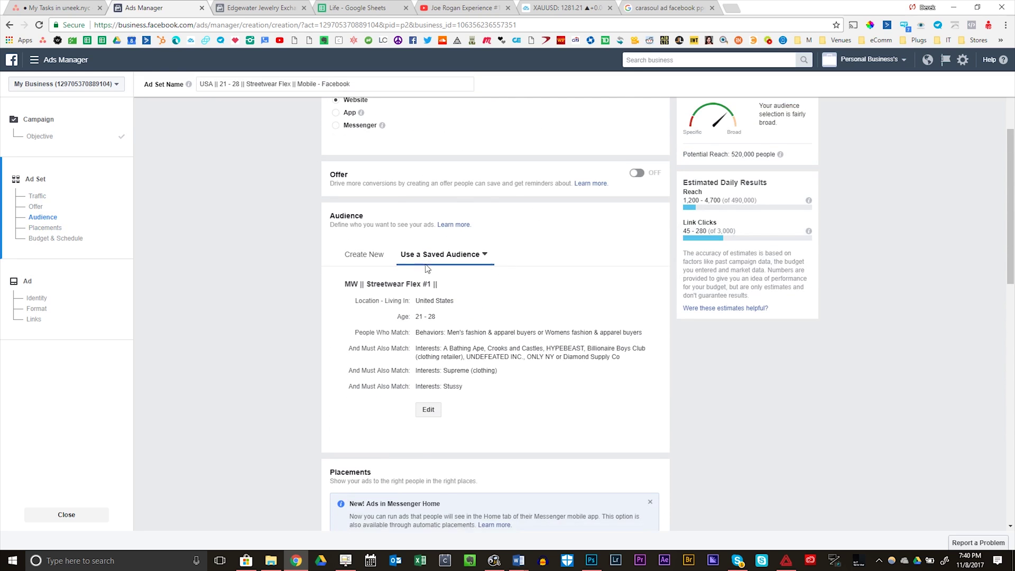
scroll(358, 353, down, 3)
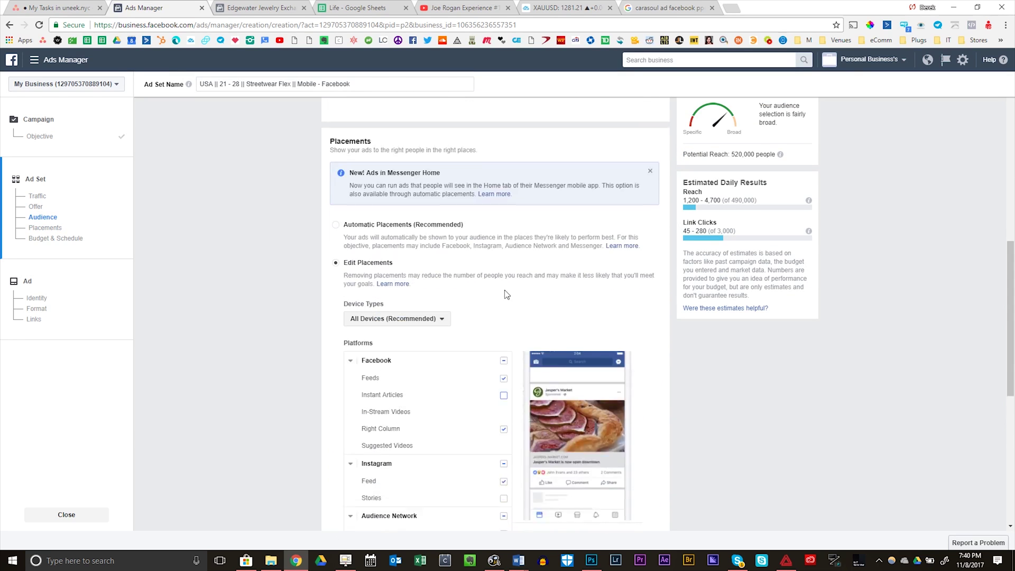
Set Device Types to Desktop Only, remove Right Column, and collapse Audience Network and Instagram.
click(420, 217)
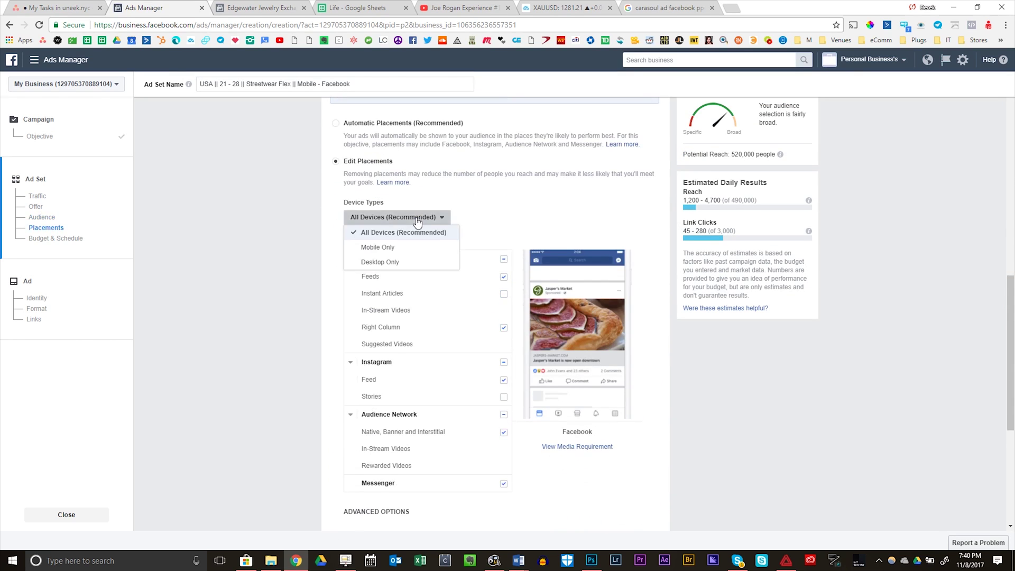
click(417, 262)
scroll(515, 253, down, 2)
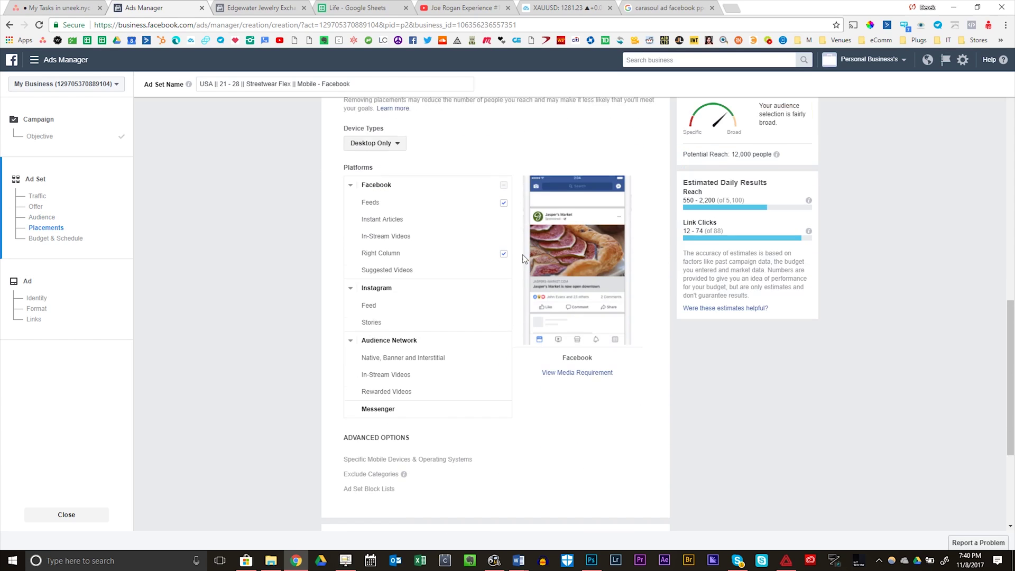
click(503, 240)
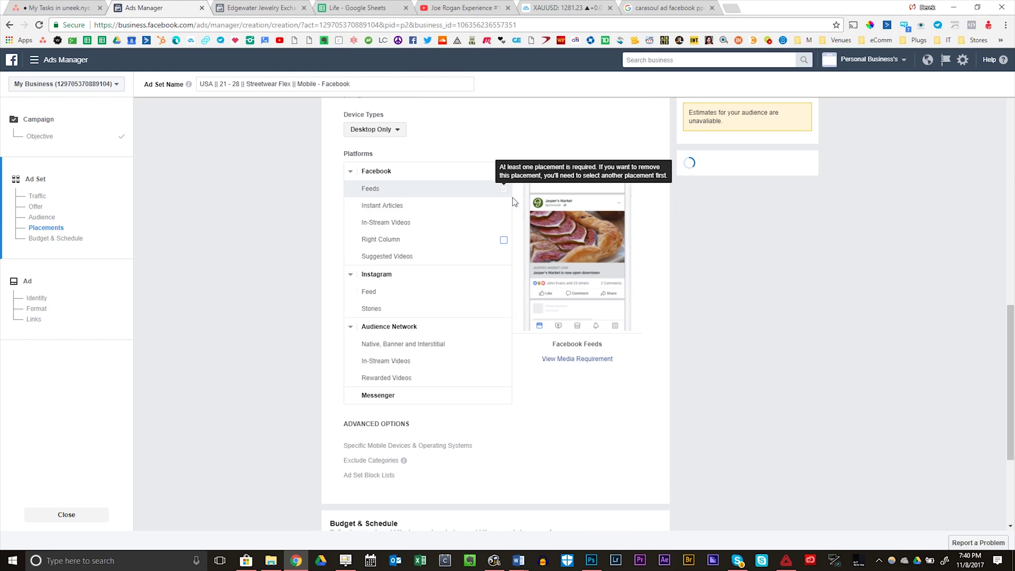
click(351, 326)
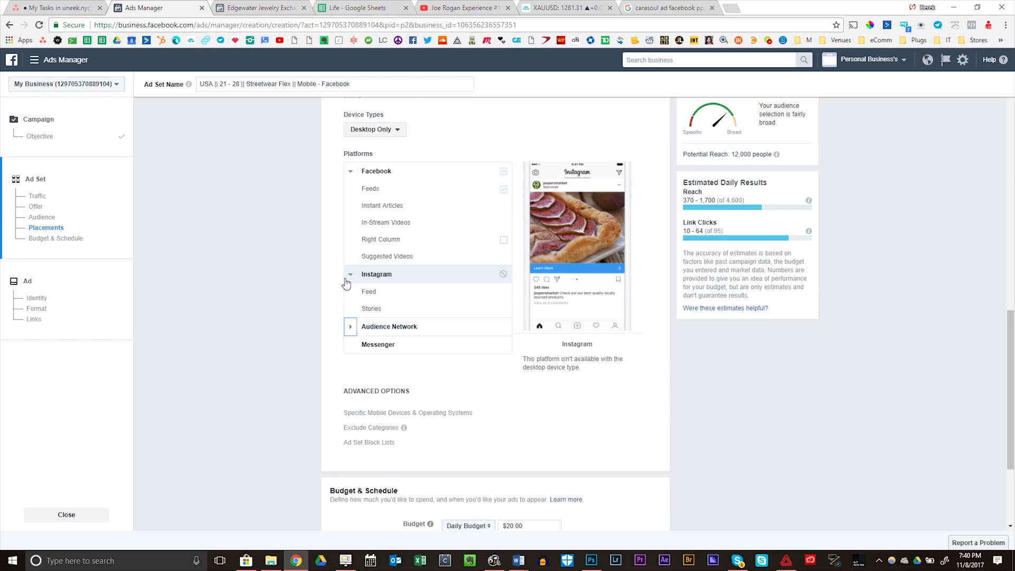
click(350, 273)
scroll(555, 348, down, 2)
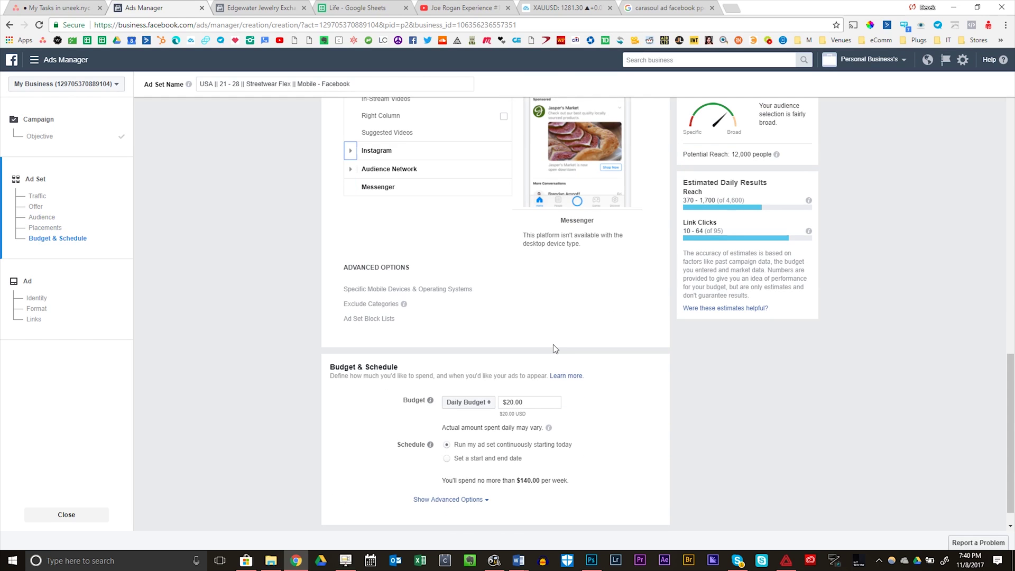
Recheck the device types and keep Desktop Only selected.
click(535, 401)
scroll(672, 364, up, 4)
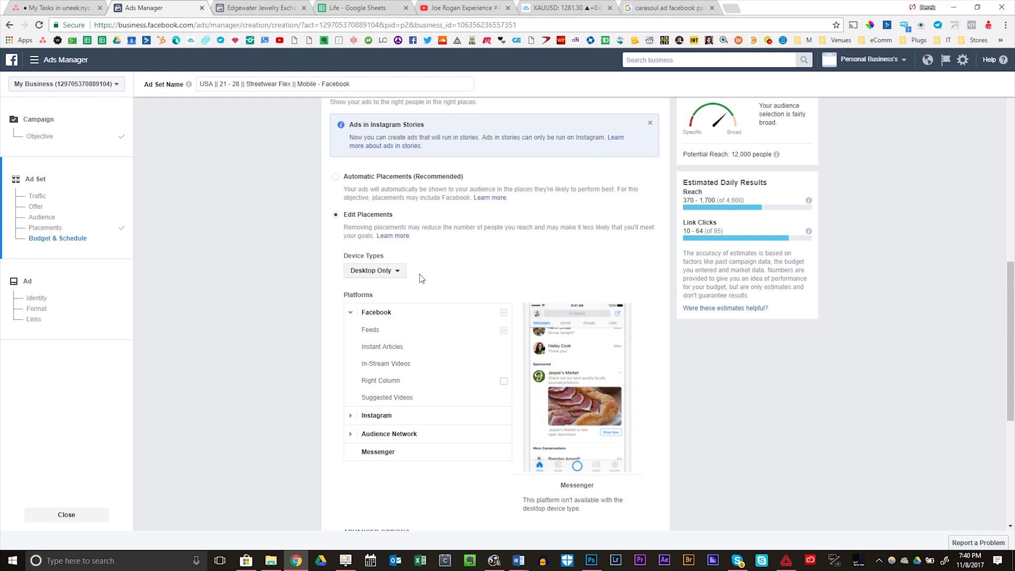
click(392, 270)
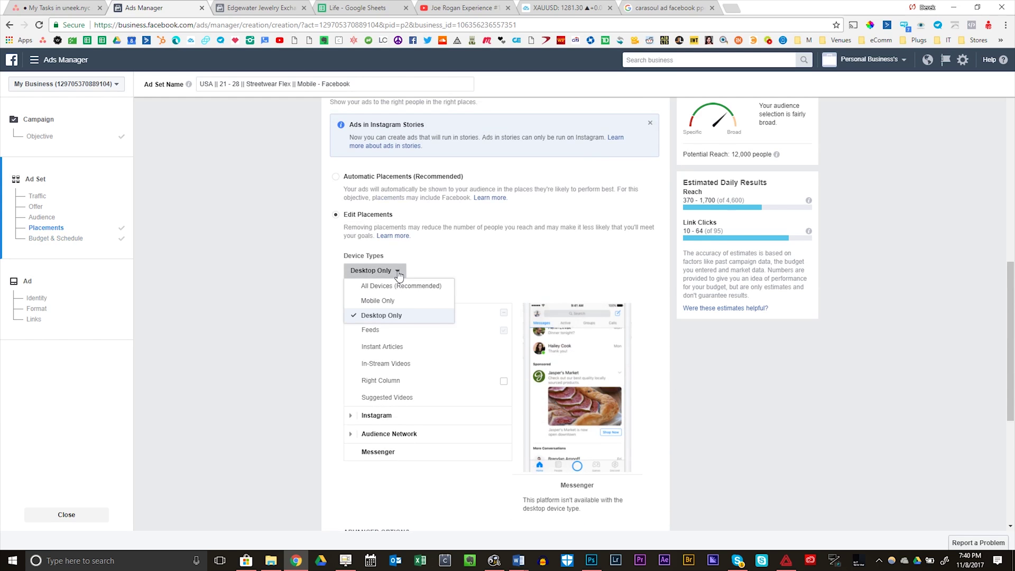
click(550, 237)
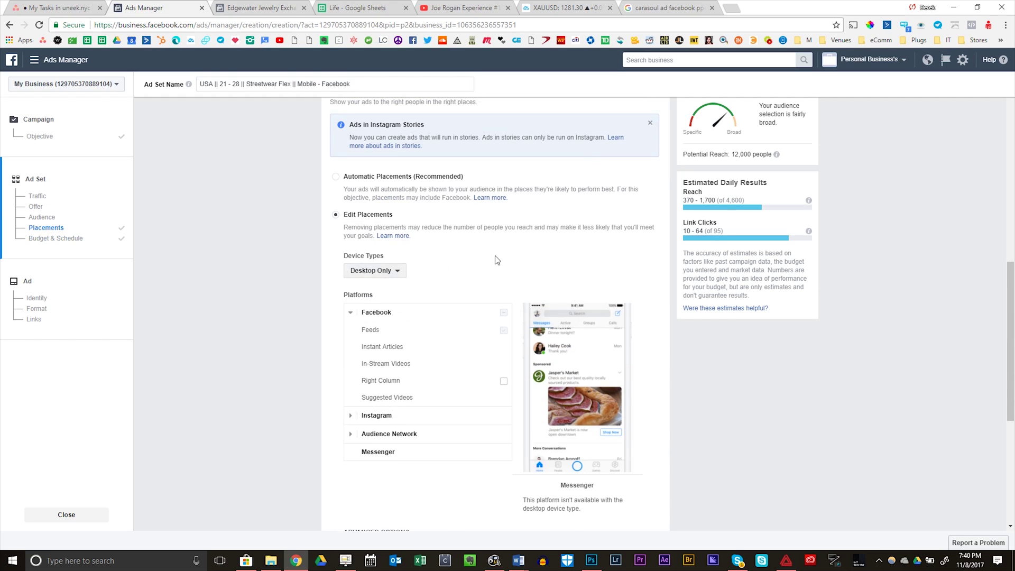
scroll(634, 301, down, 5)
Change the daily budget from $20.00 to $5.00.
drag(529, 379, 466, 368)
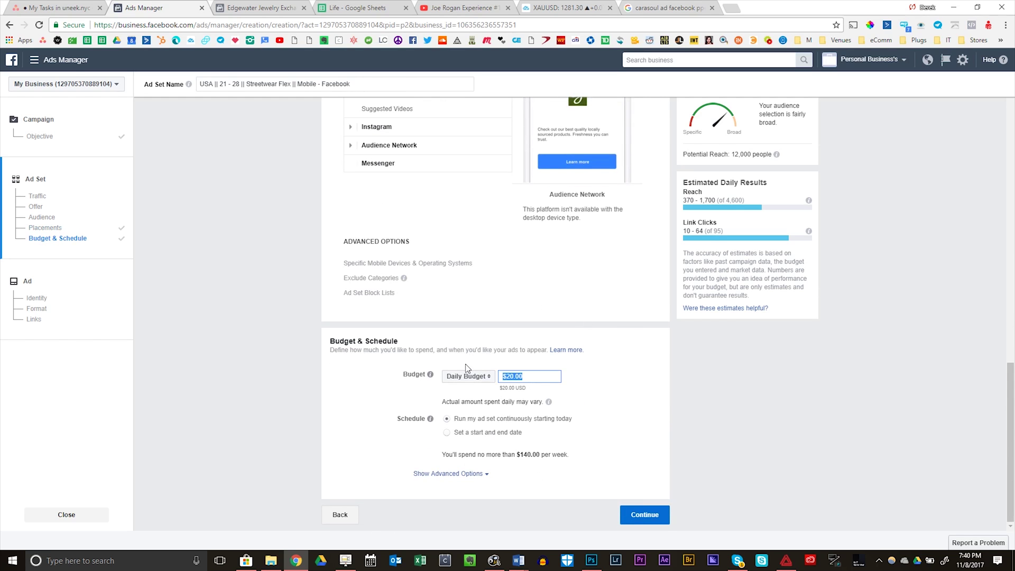
text(5)
text(.00)
drag(669, 409, 518, 443)
Schedule the ad set with start and end dates, starting Nov 9 at 3:00 AM.
click(512, 439)
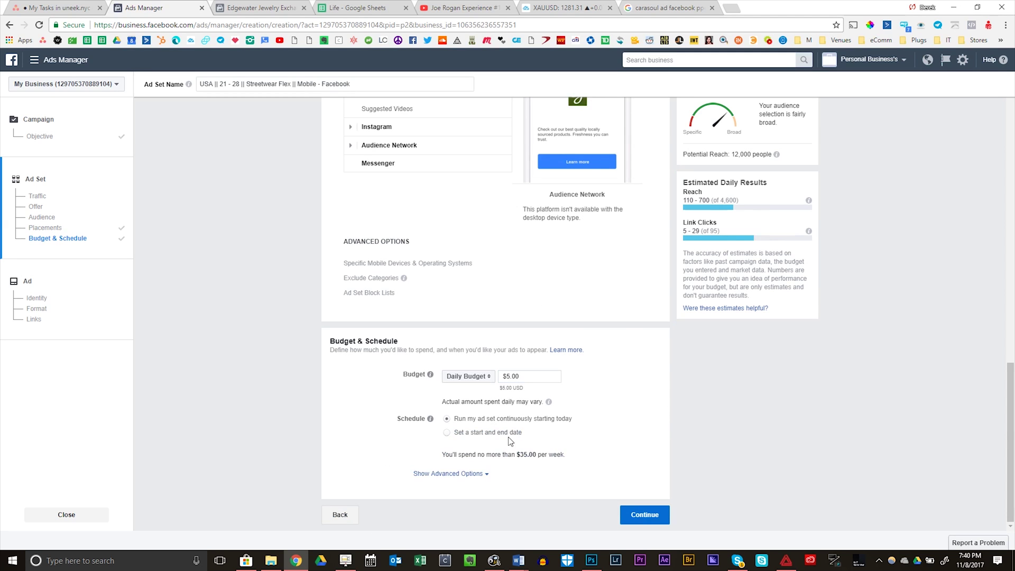
click(505, 434)
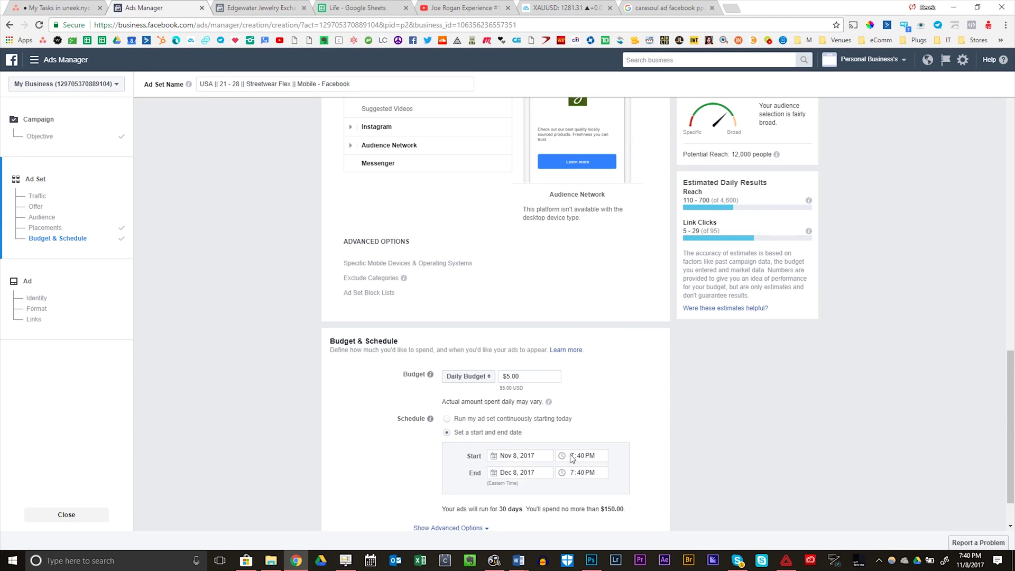
click(515, 457)
click(567, 382)
click(575, 458)
key(Tab)
text(00)
key(Tab)
key(a)
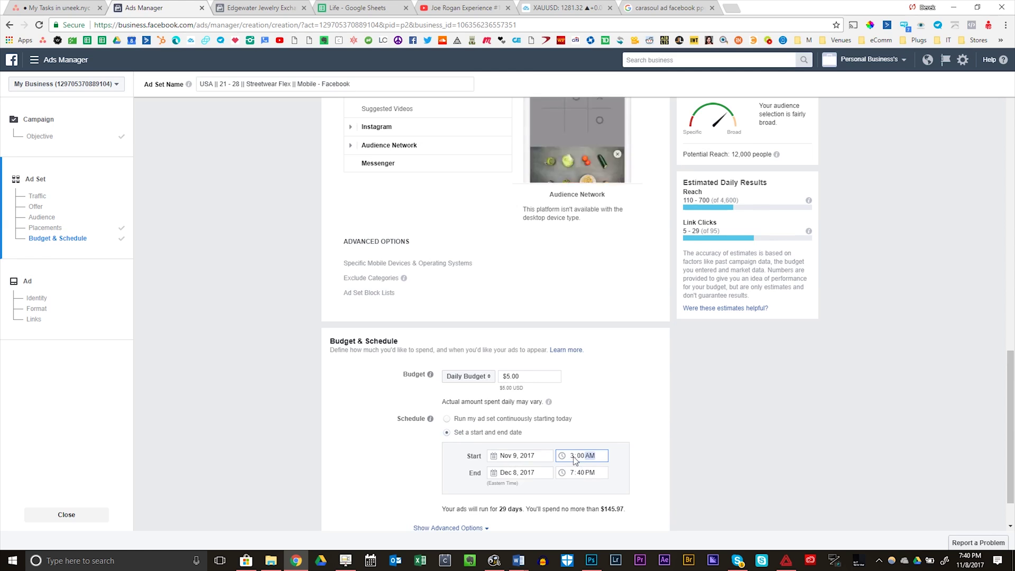
click(640, 443)
Dismiss the Instagram Stories notice and continue to the ad step.
scroll(733, 361, down, 1)
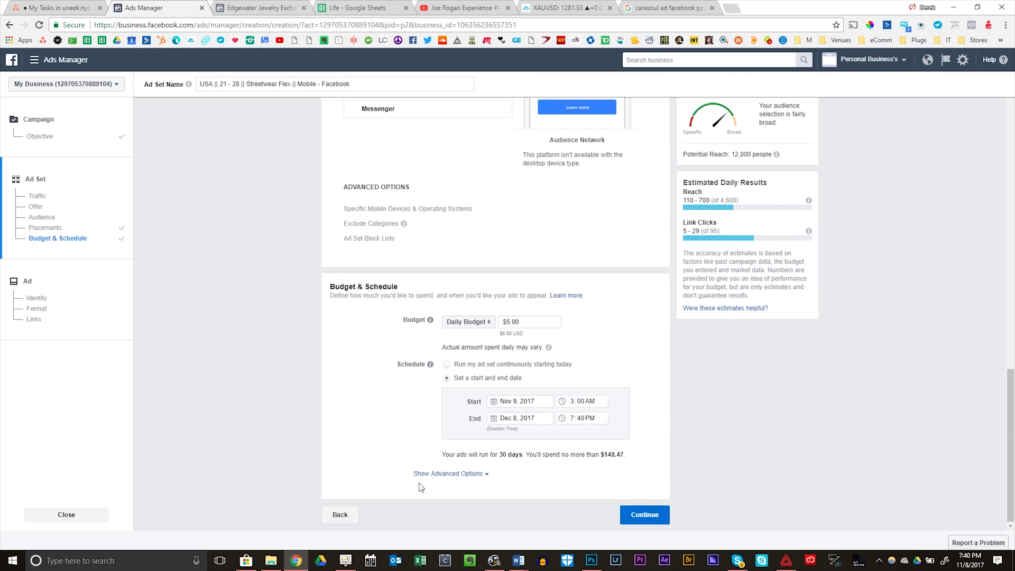
click(642, 514)
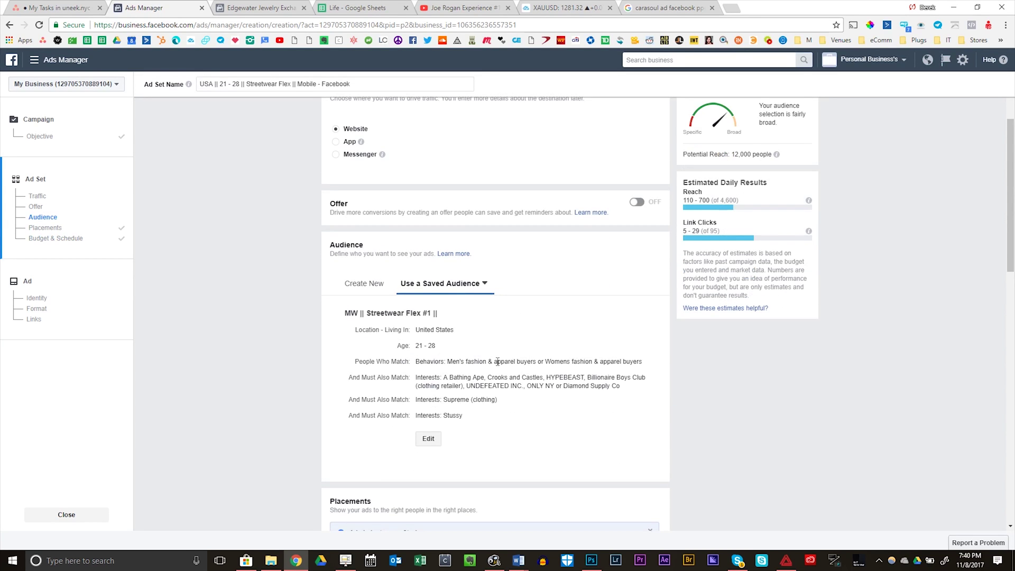
scroll(497, 363, down, 3)
scroll(567, 233, down, 3)
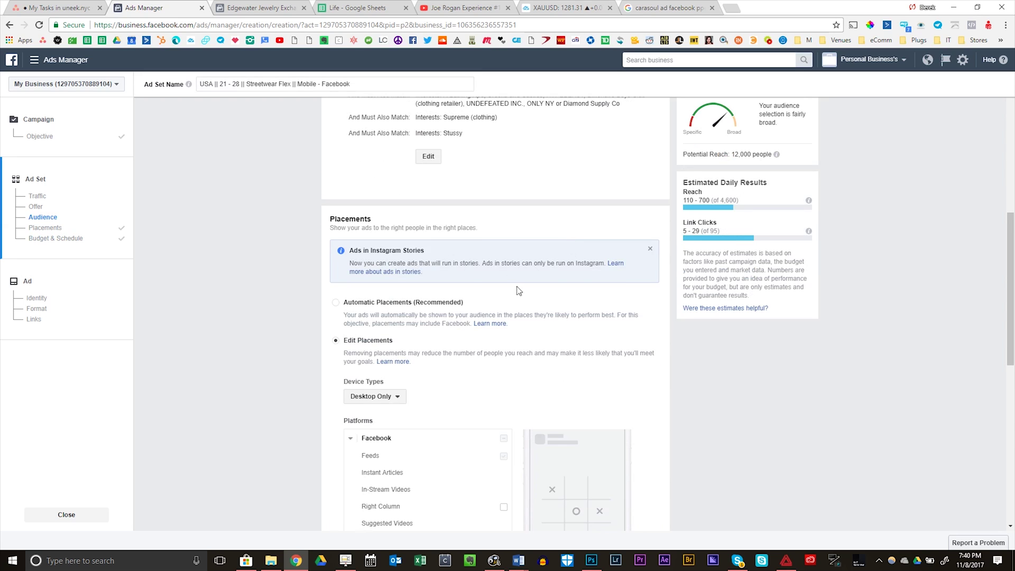
click(649, 249)
scroll(411, 214, down, 2)
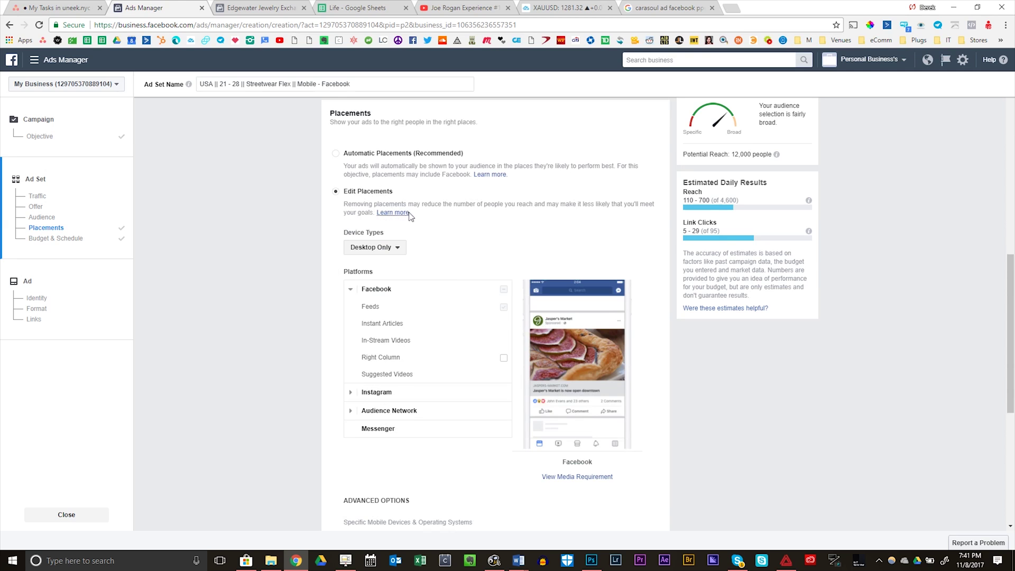
scroll(411, 214, down, 3)
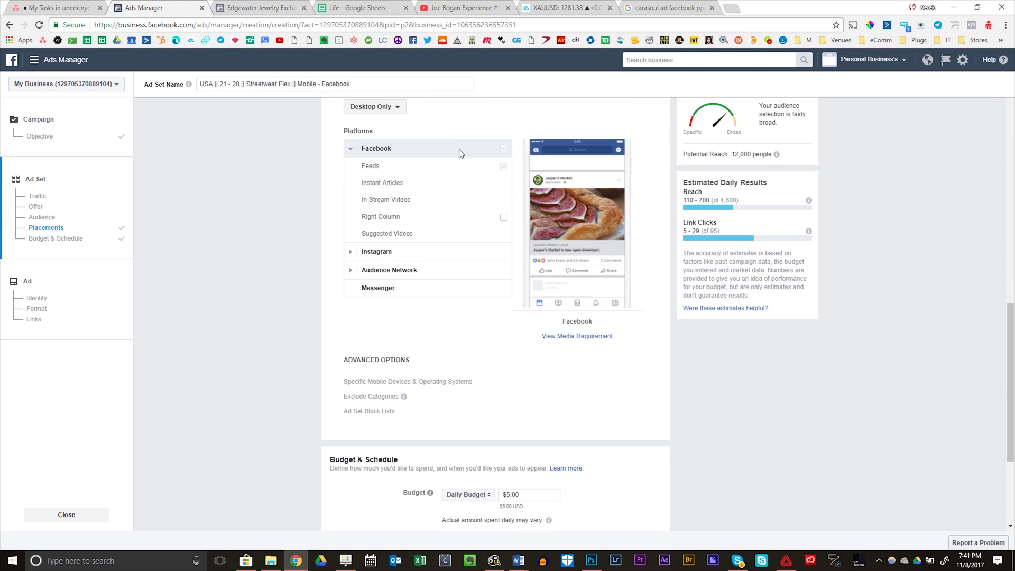
scroll(430, 297, up, 3)
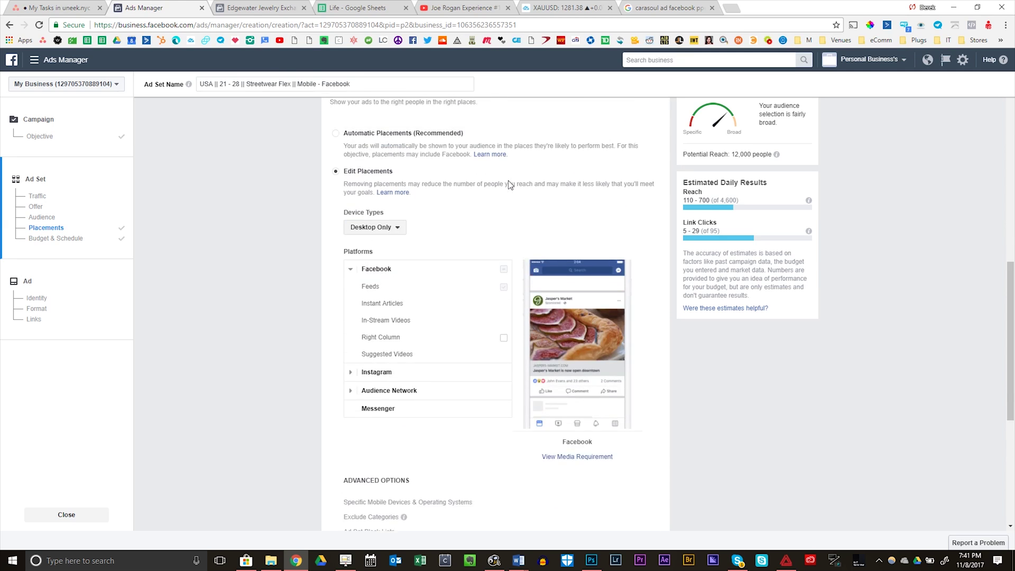
scroll(430, 297, down, 6)
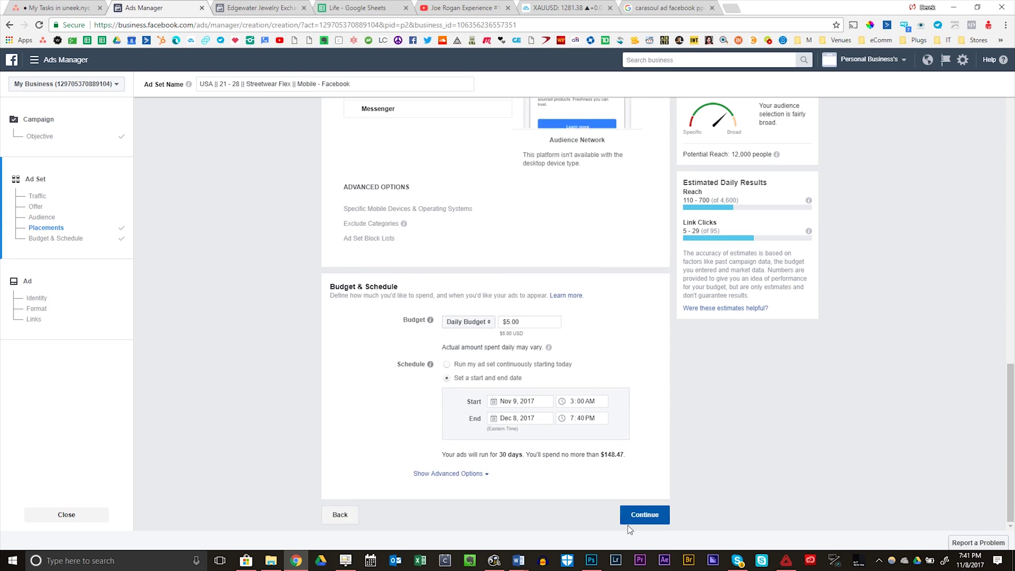
click(644, 519)
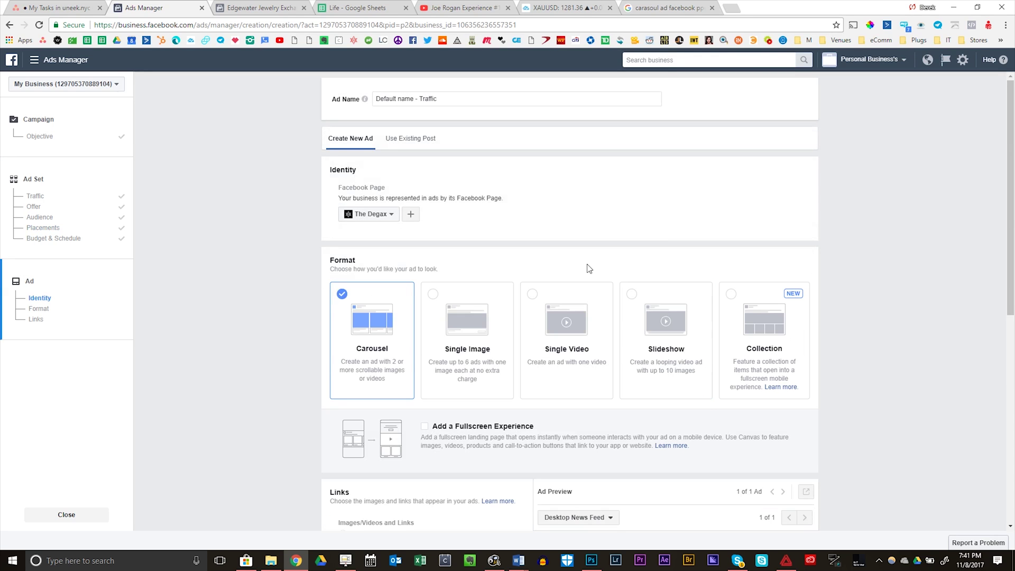
Name the ad 'Carousal Ad - Best Pictures x 10', accepting the Carousal spelling suggestion.
drag(500, 99, 356, 99)
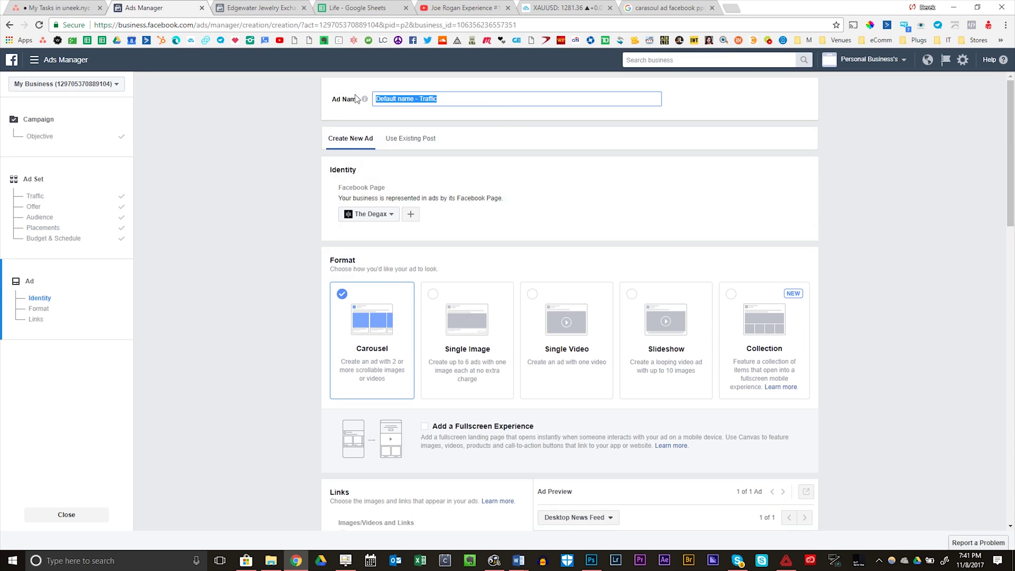
text(Carasoul Ad - Best Pictures x 10)
right_click(397, 102)
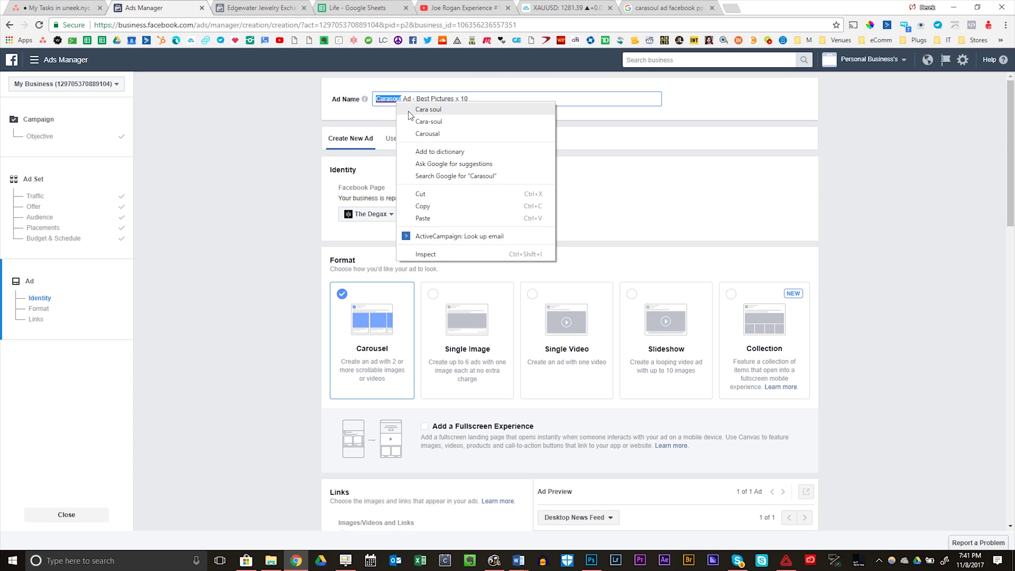
click(430, 134)
scroll(453, 153, down, 2)
scroll(453, 153, up, 1)
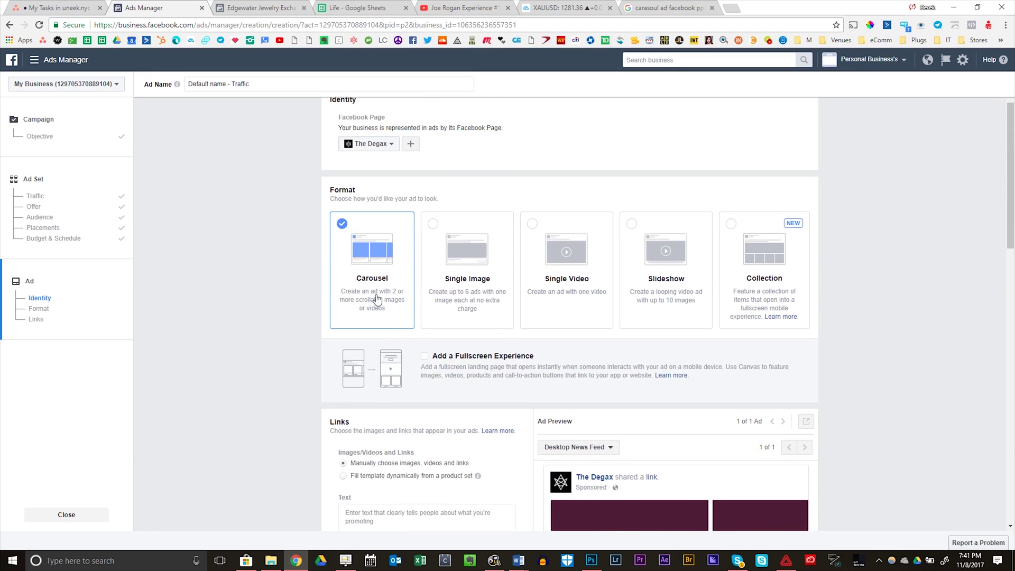
Open and cancel the first card's image change, then select its destination URL.
scroll(384, 284, down, 2)
scroll(384, 284, down, 5)
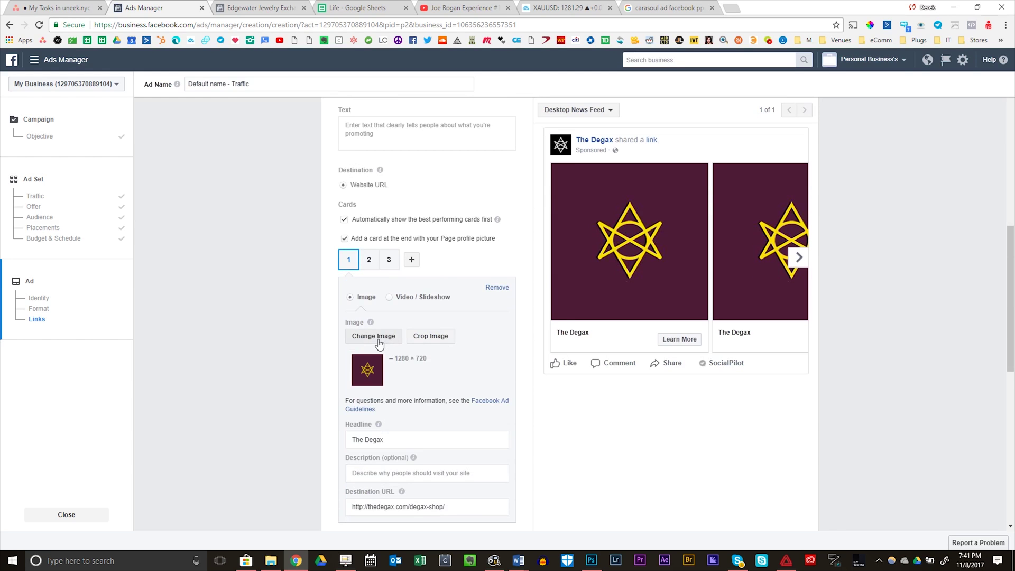
click(378, 338)
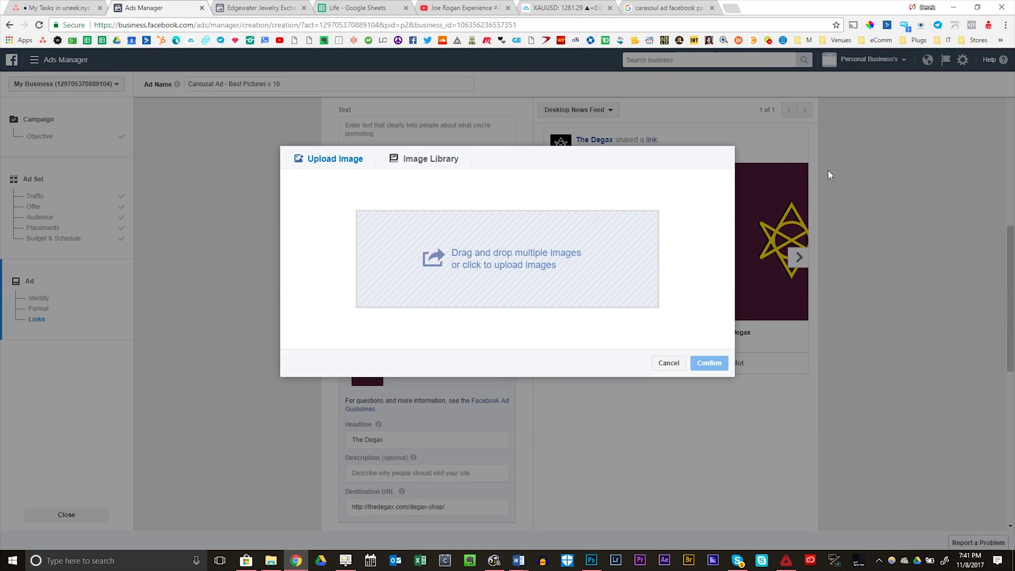
click(670, 388)
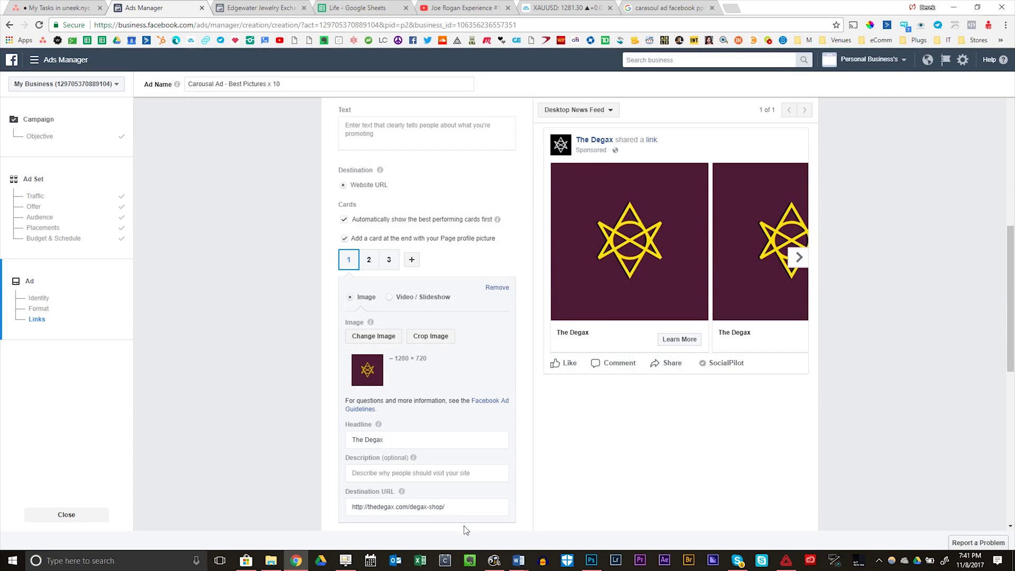
triple_click(463, 506)
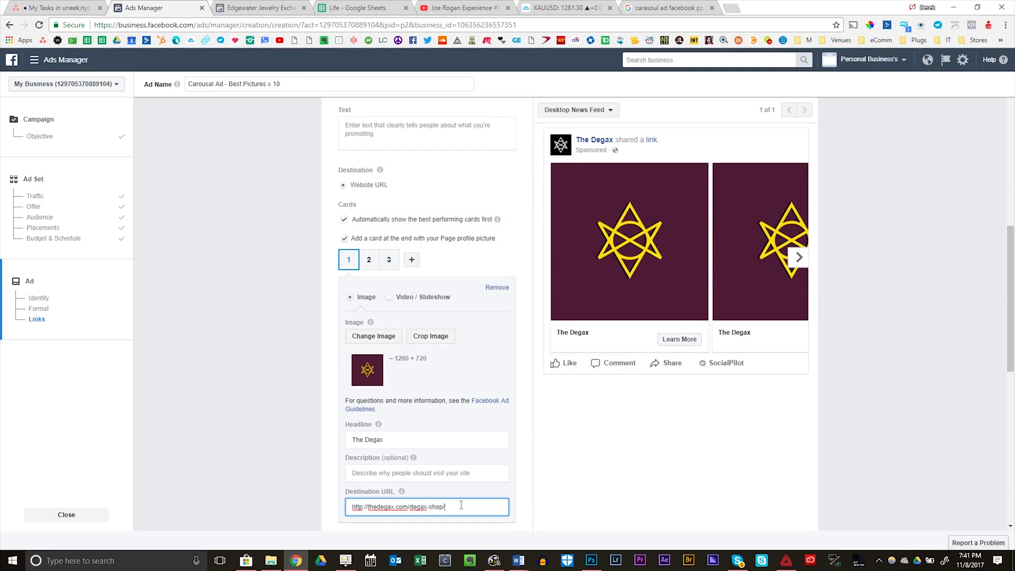
click(676, 423)
scroll(545, 312, down, 3)
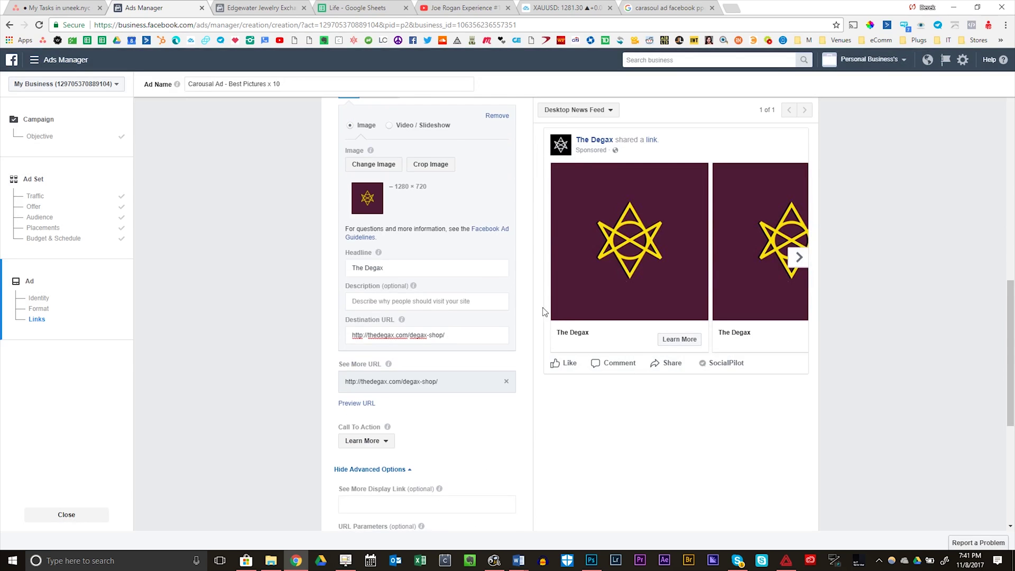
Copy the first card's destination URL and load it in a new browser tab.
triple_click(474, 336)
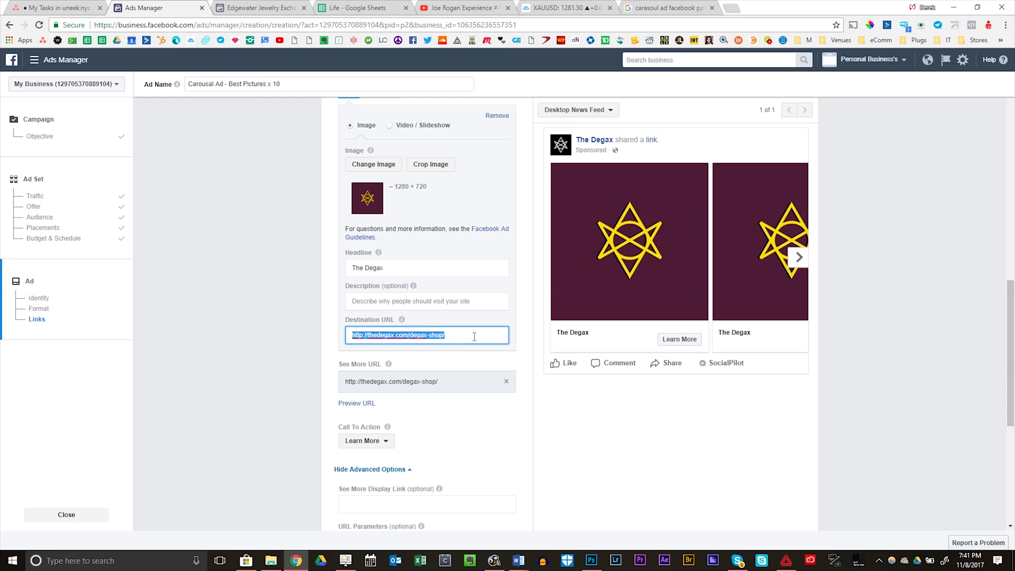
key(ctrl+c)
key(ctrl+t)
key(ctrl+v)
key(Return)
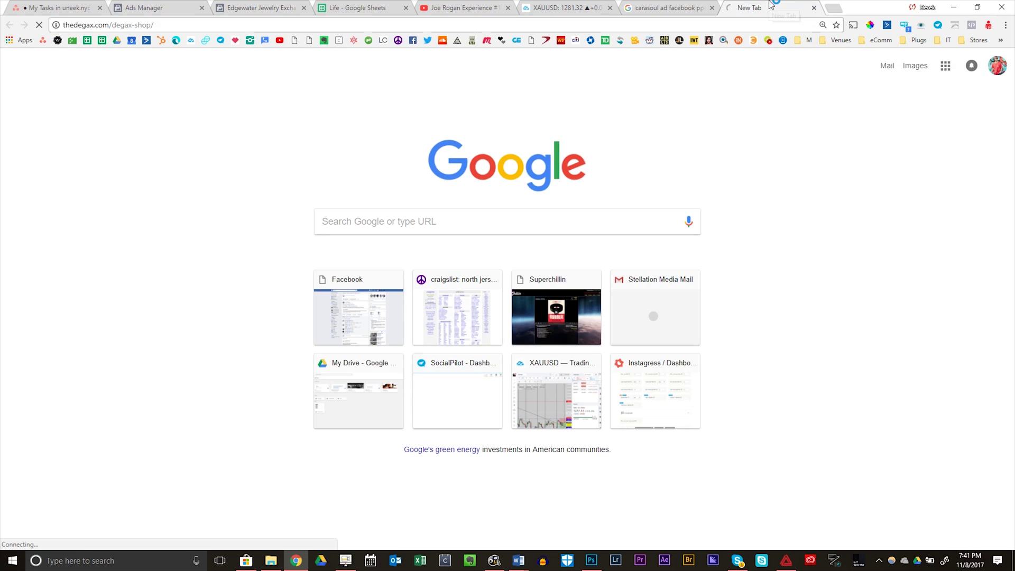
Move the degax-shop tab beside Ads Manager, close the Edgewater Jewelry tab, and return to Ads Manager.
drag(740, 8, 255, 6)
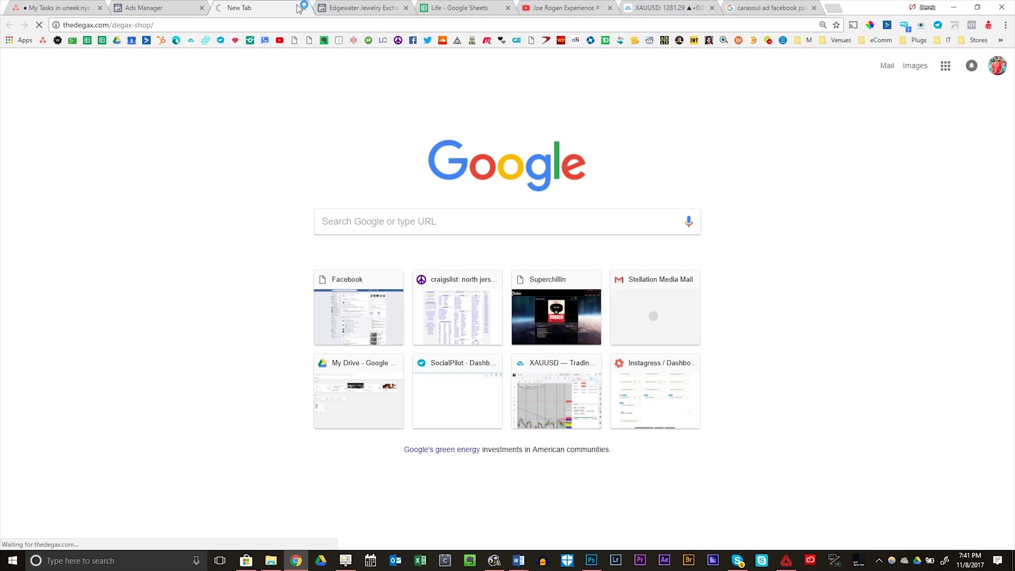
click(406, 8)
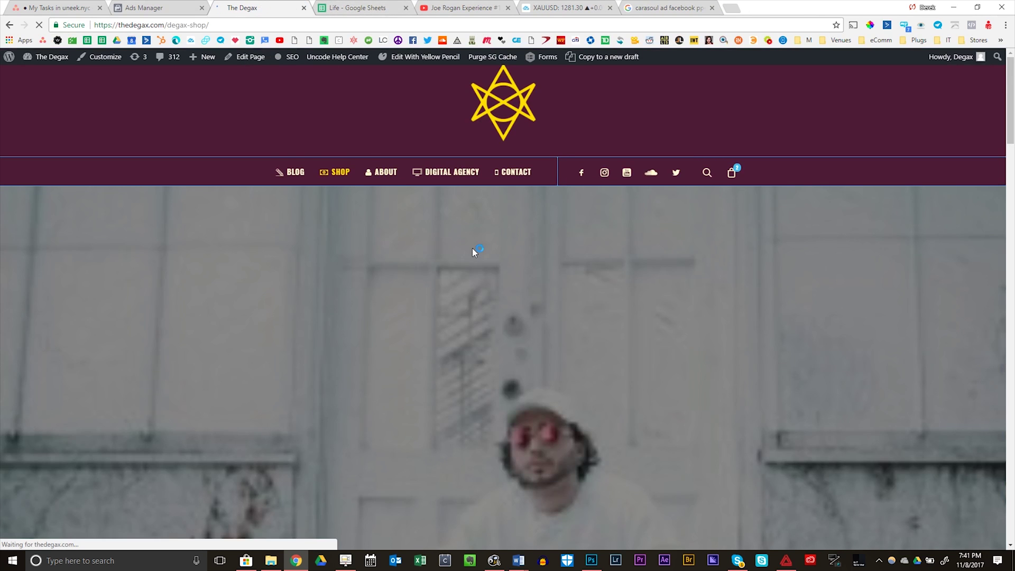
scroll(664, 199, down, 10)
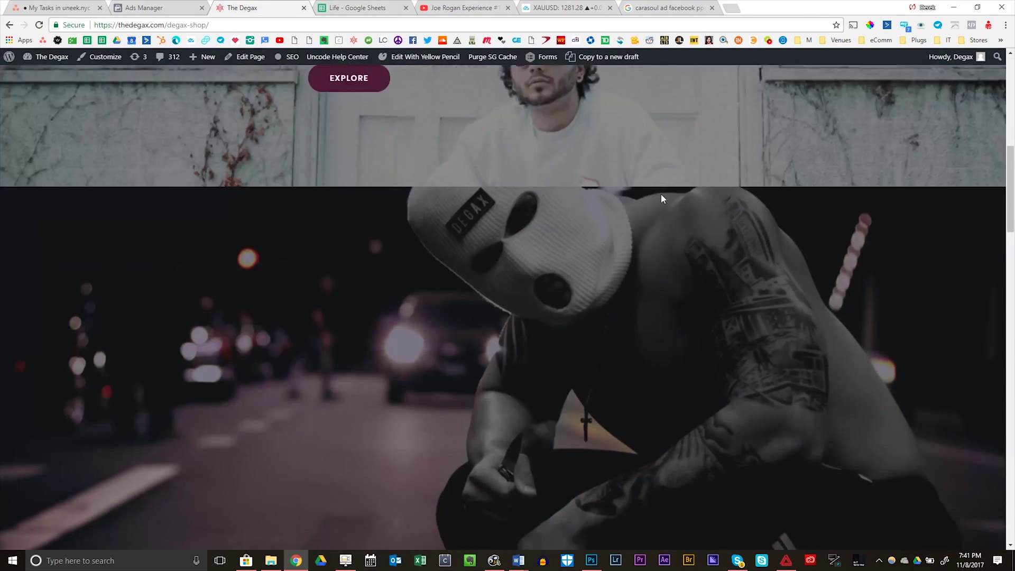
click(159, 8)
scroll(499, 446, down, 2)
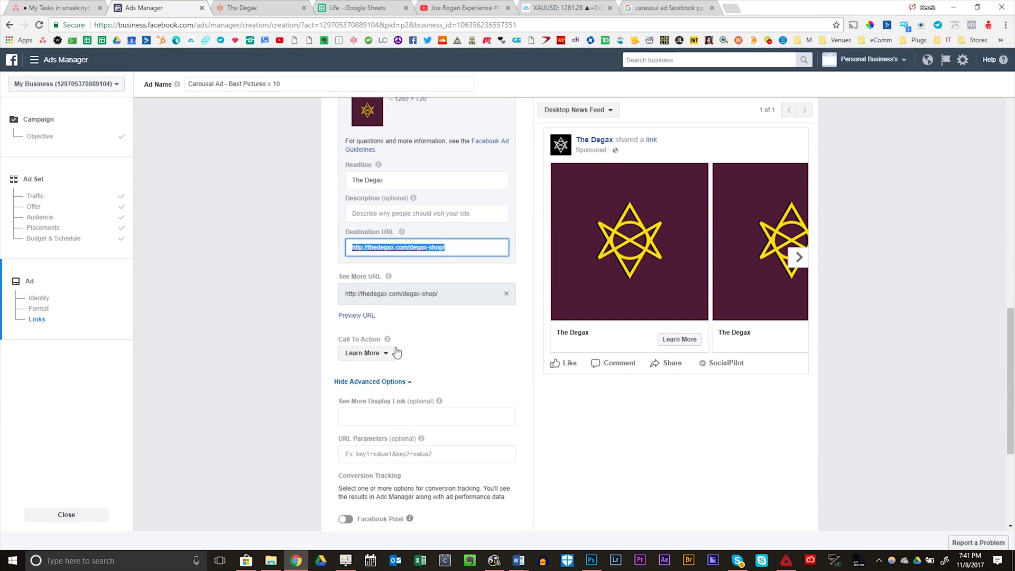
Set the first card's call to action to Shop Now.
click(389, 352)
scroll(393, 430, down, 3)
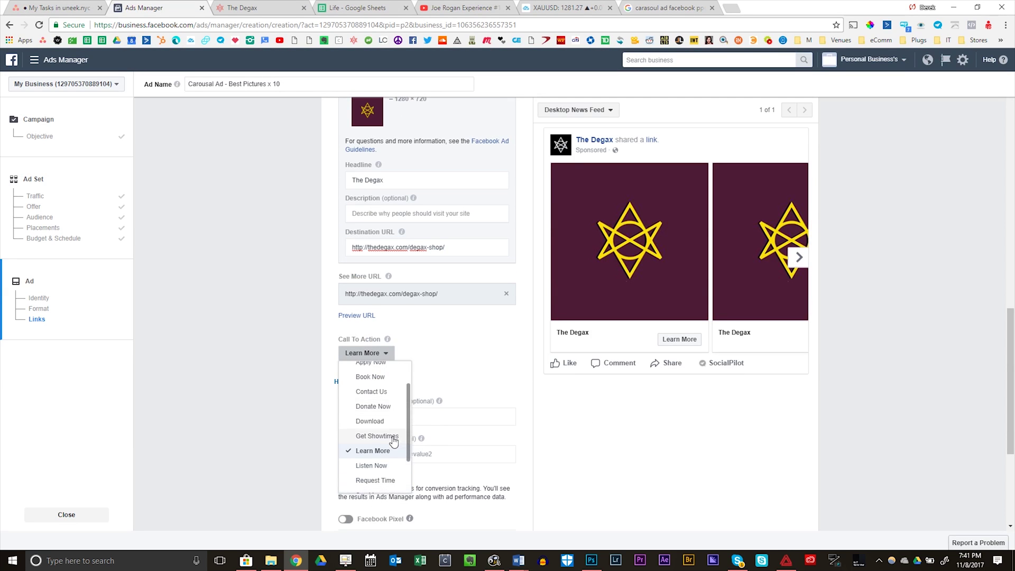
click(390, 455)
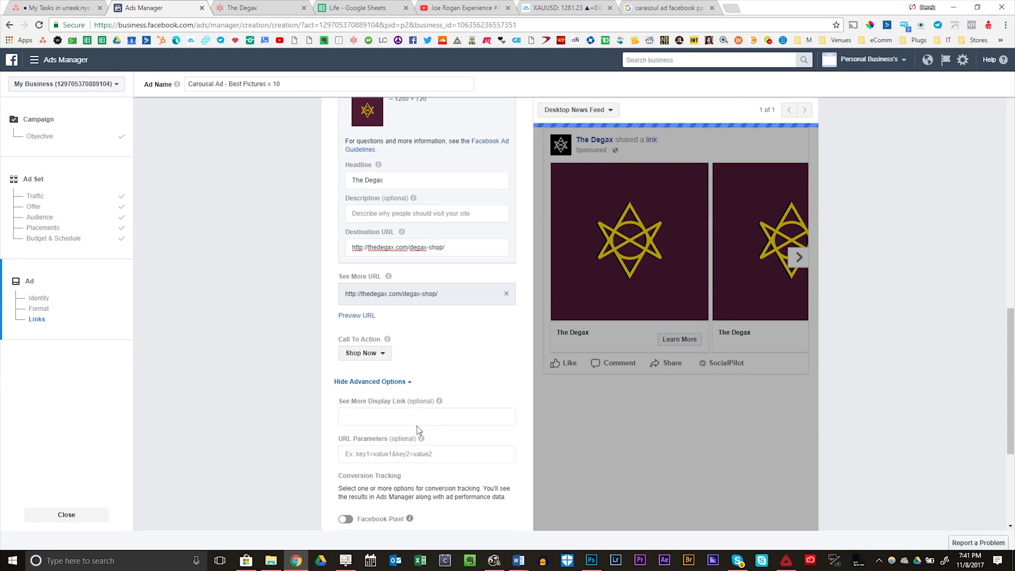
scroll(459, 331, up, 1)
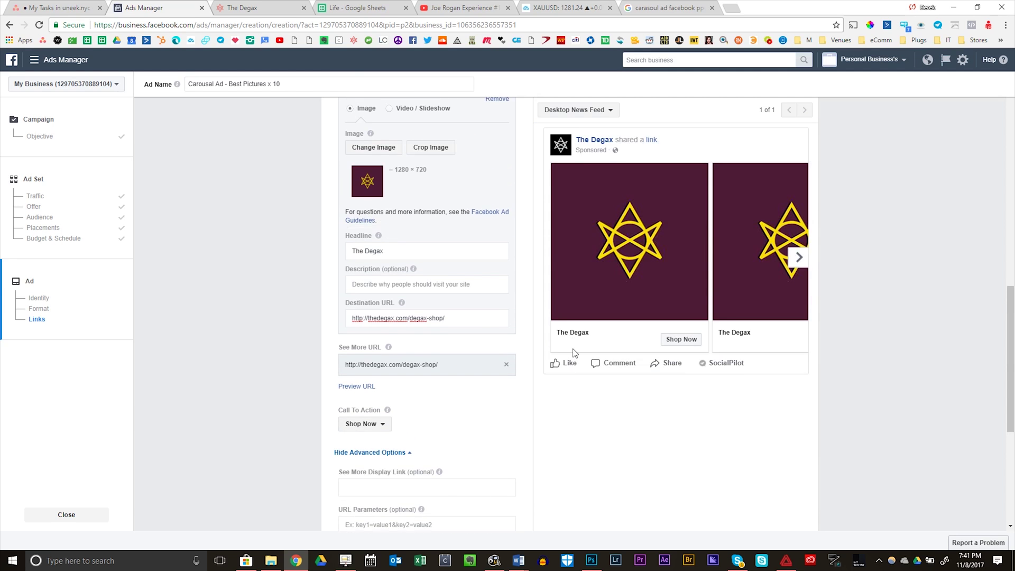
scroll(508, 310, up, 4)
Close the first card's image upload and toggle the closing Page profile card option on and off.
click(377, 254)
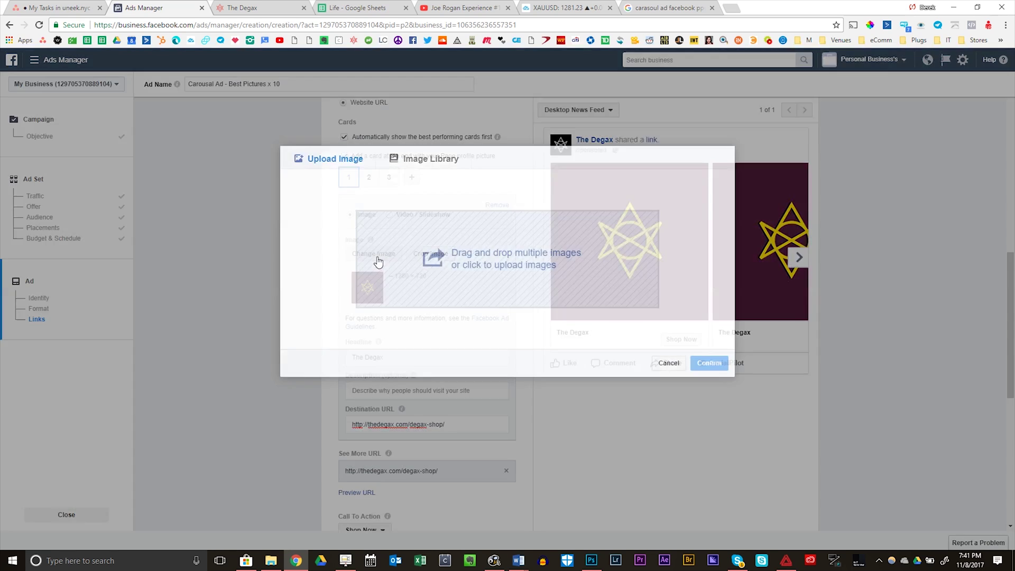
key(Escape)
click(428, 158)
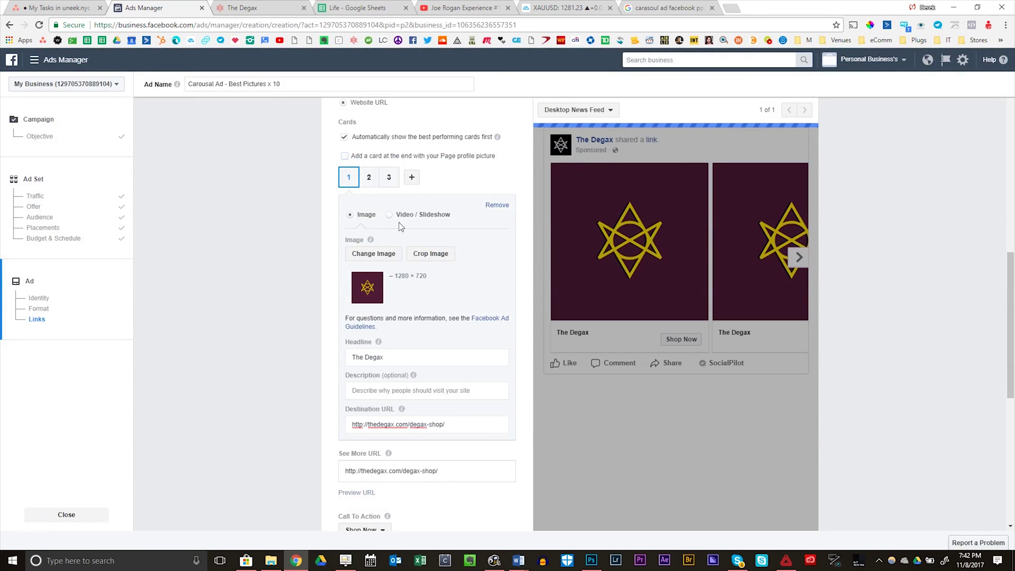
click(344, 156)
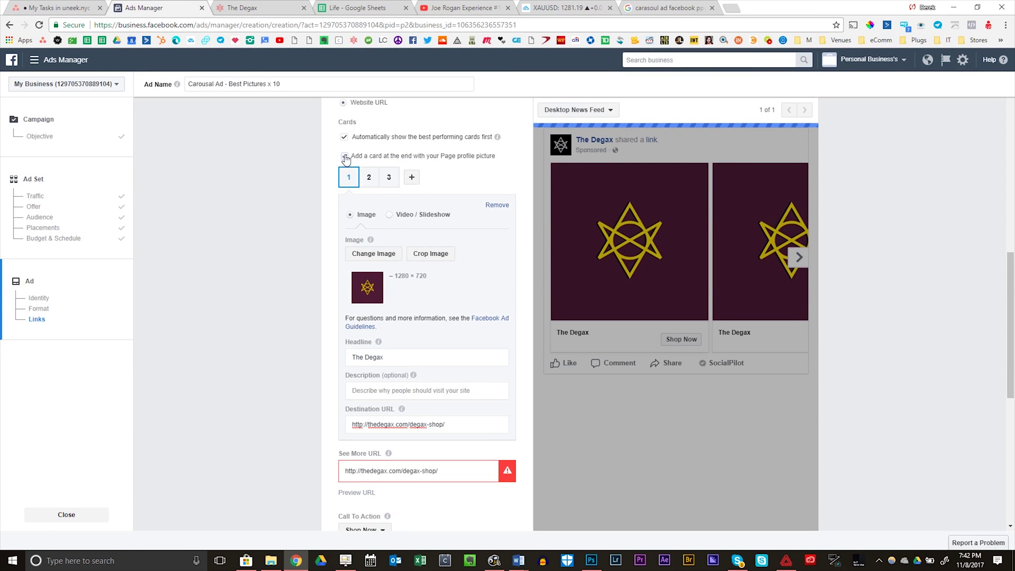
click(344, 156)
Swap card 1's image for the 2048 × 1536 library photo of the man in the red tee.
click(376, 254)
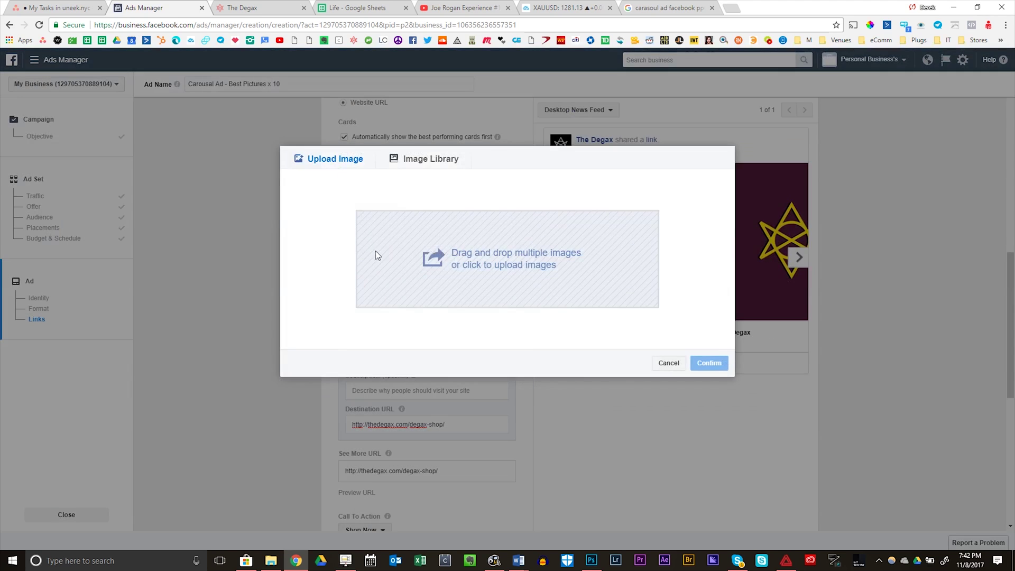
click(432, 160)
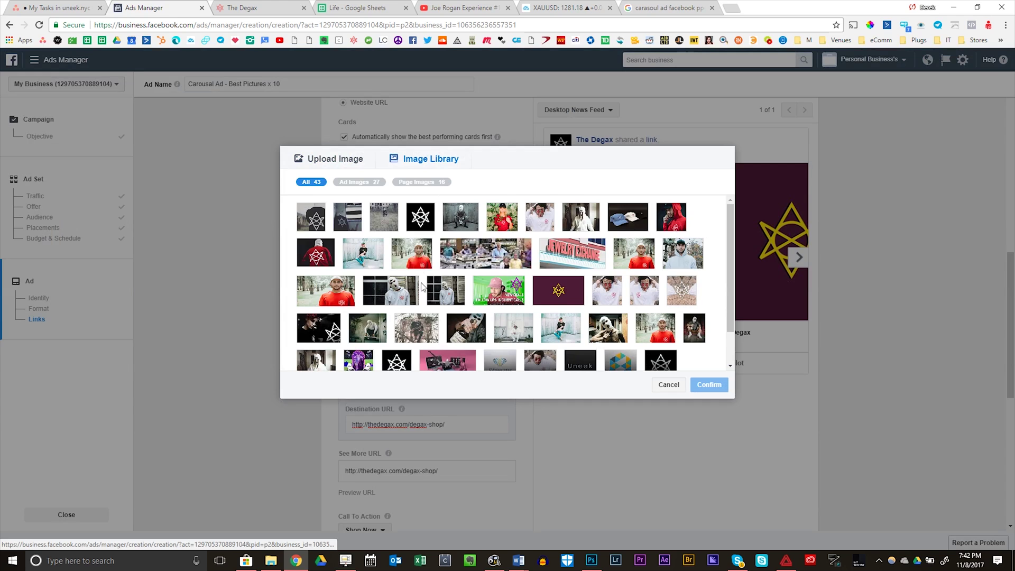
click(425, 255)
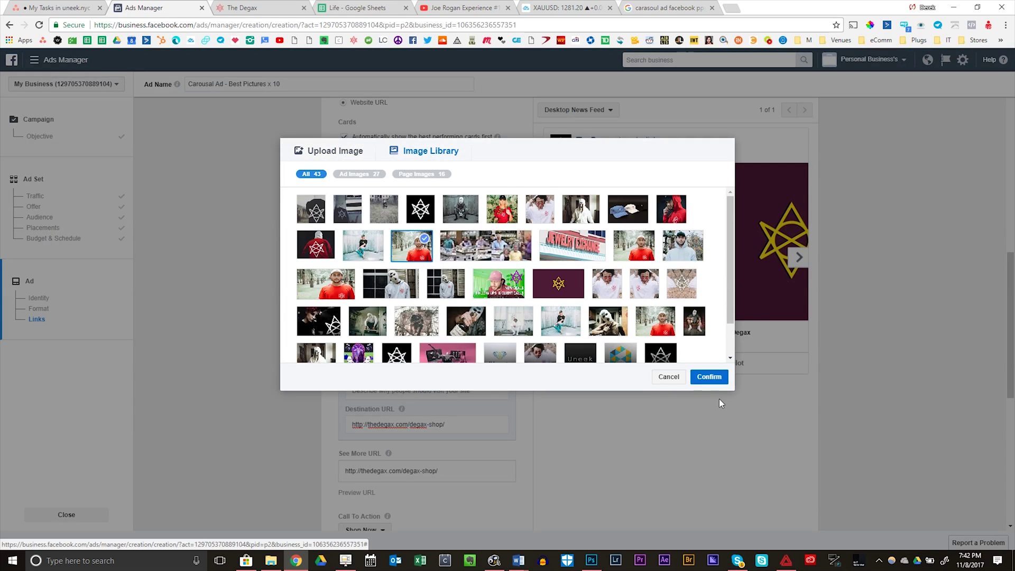
click(713, 377)
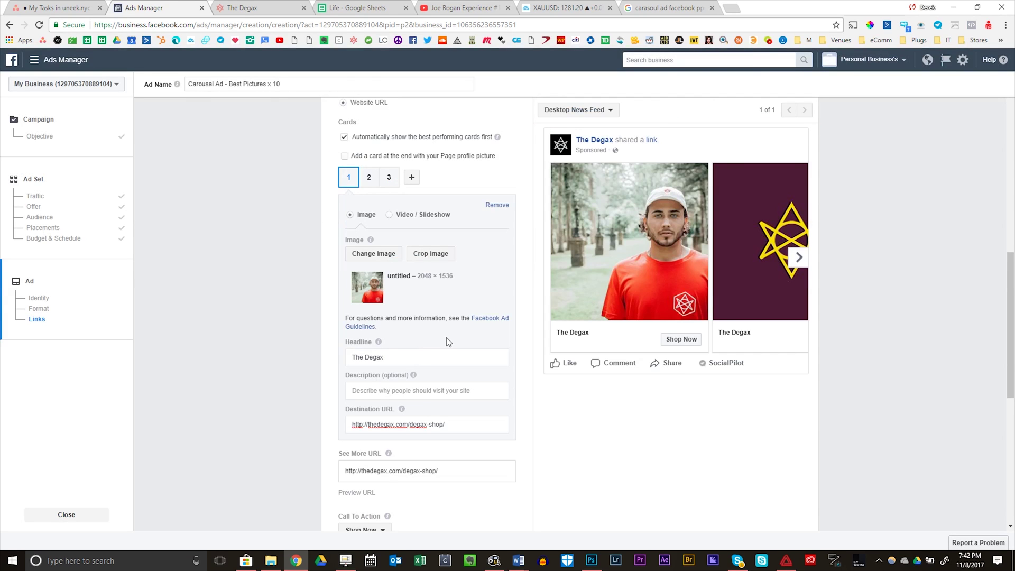
scroll(425, 394, up, 3)
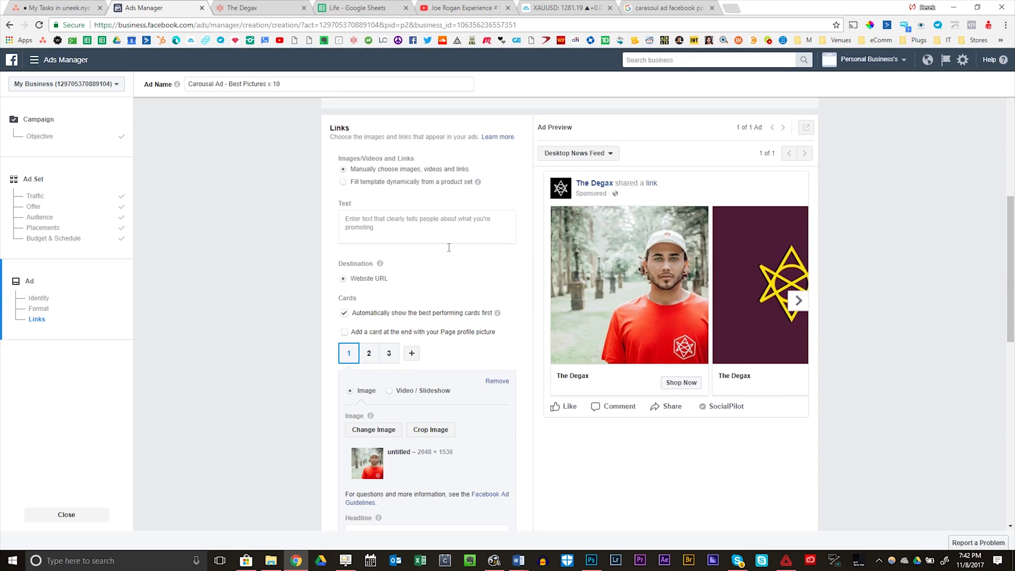
Enter the ad's main text 'Welcome To The Degax' and 'Shop Our Full Collection'.
click(428, 222)
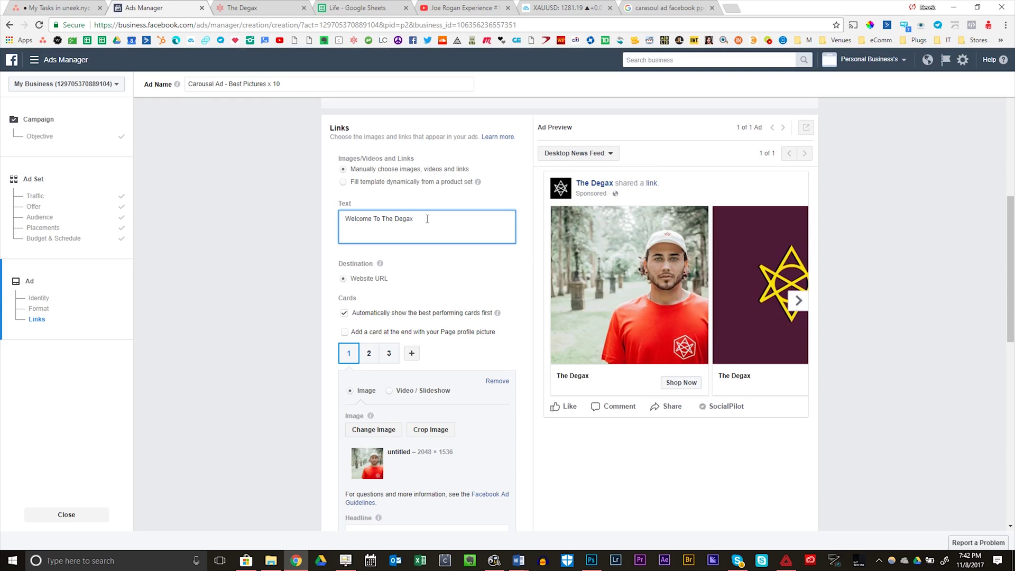
click(444, 279)
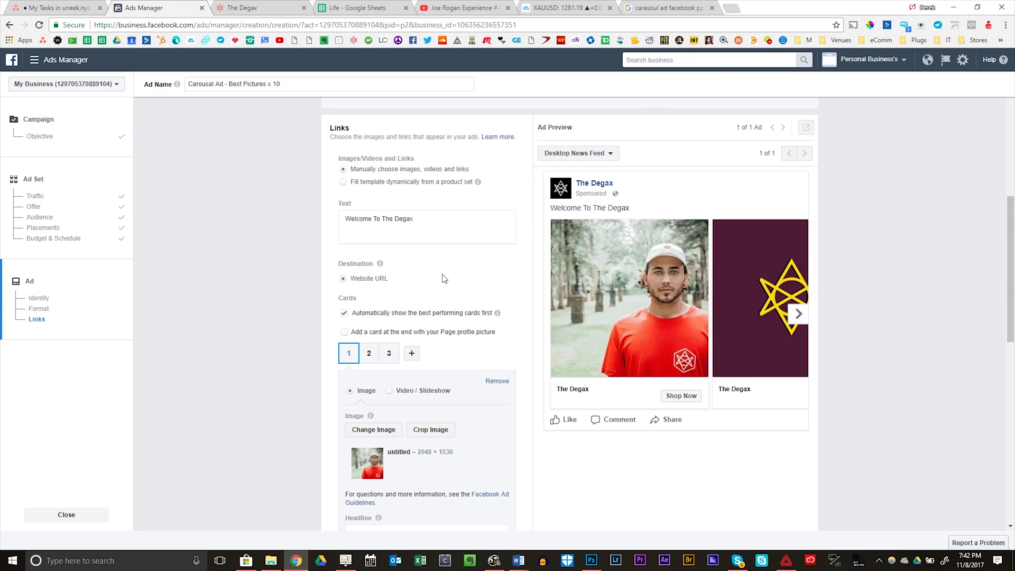
click(448, 225)
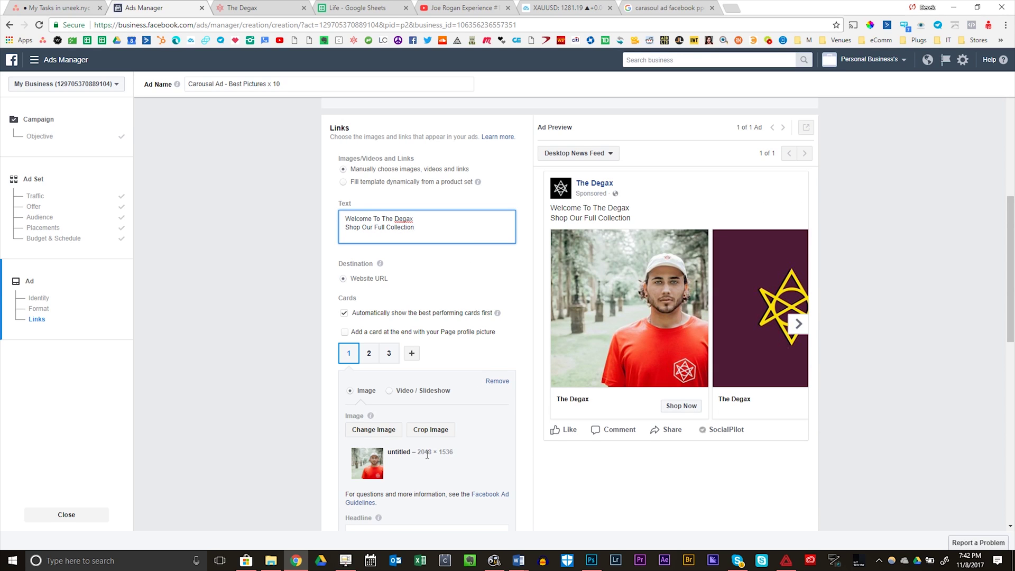
Page the preview to card 2 and back to check the new main text.
scroll(475, 393, down, 1)
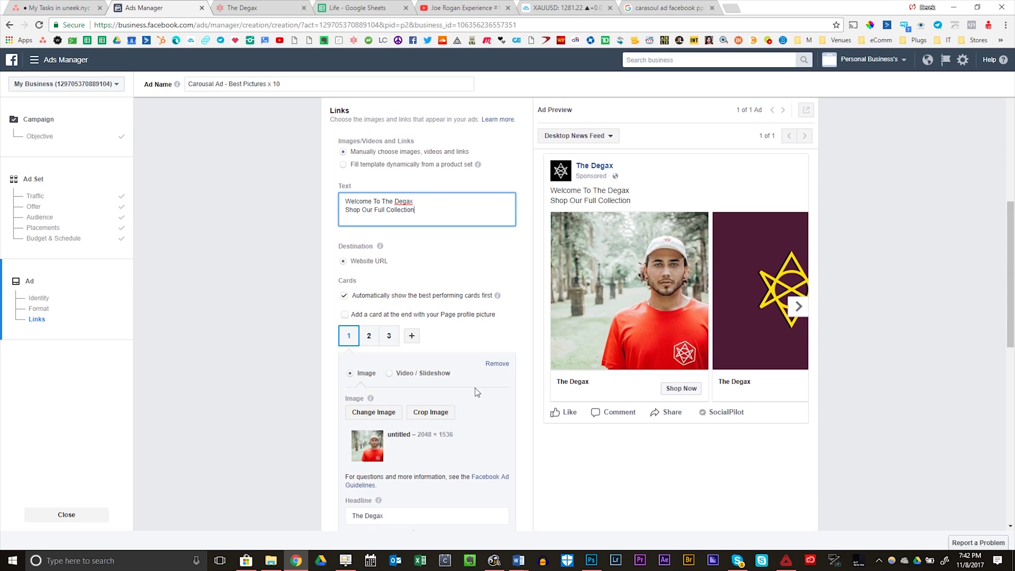
click(798, 307)
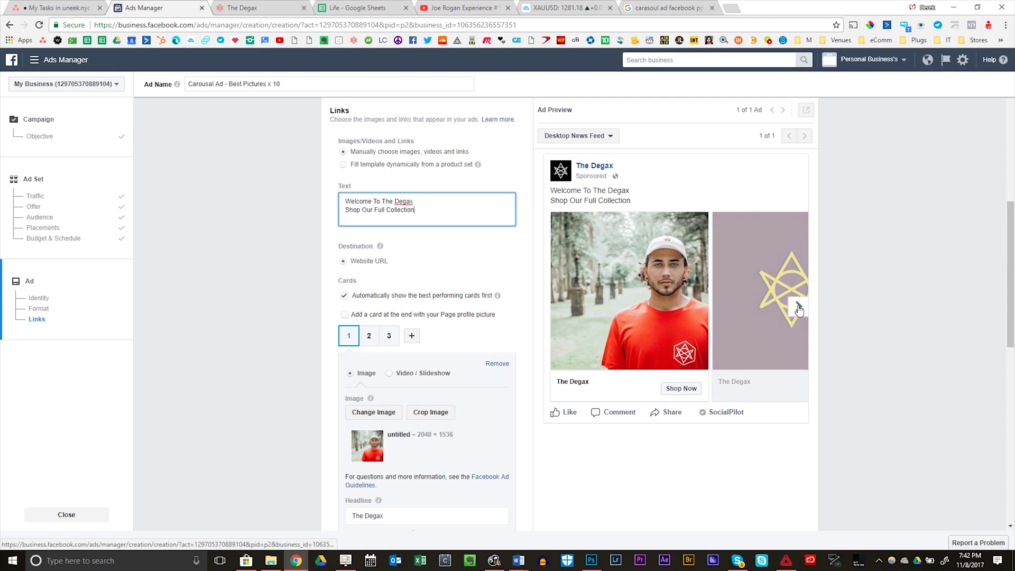
click(554, 307)
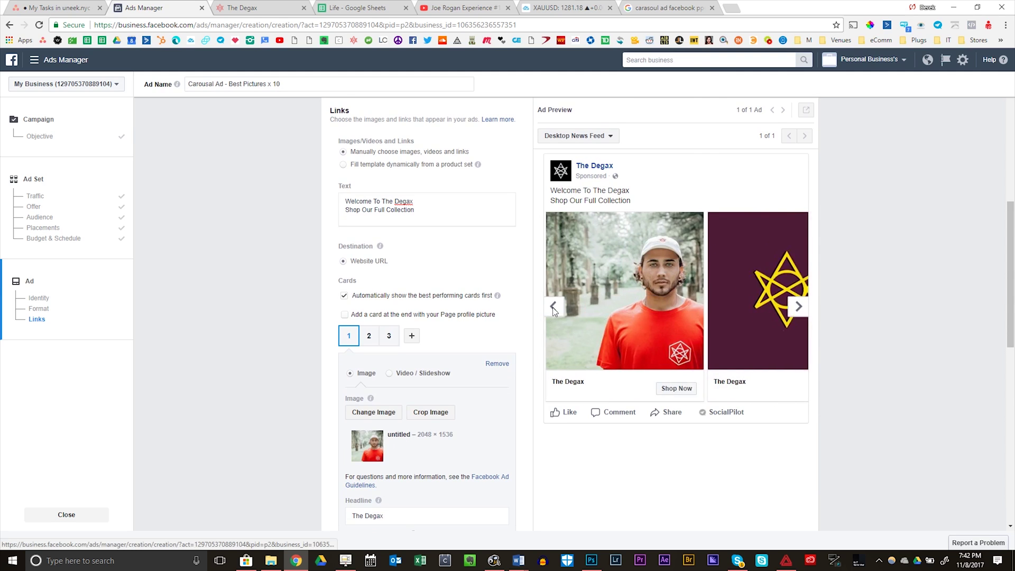
scroll(523, 309, down, 2)
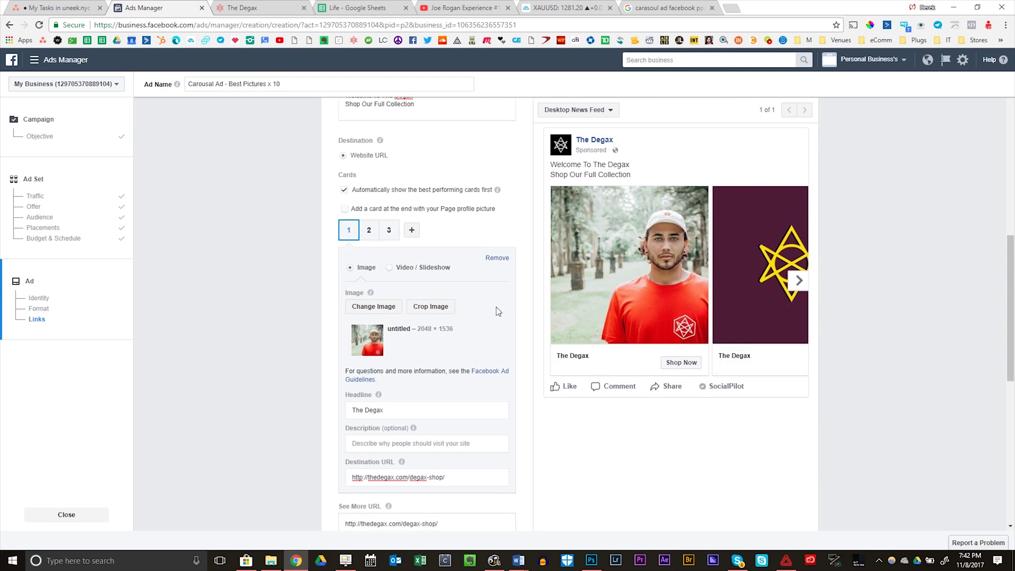
scroll(496, 306, down, 3)
scroll(495, 309, up, 2)
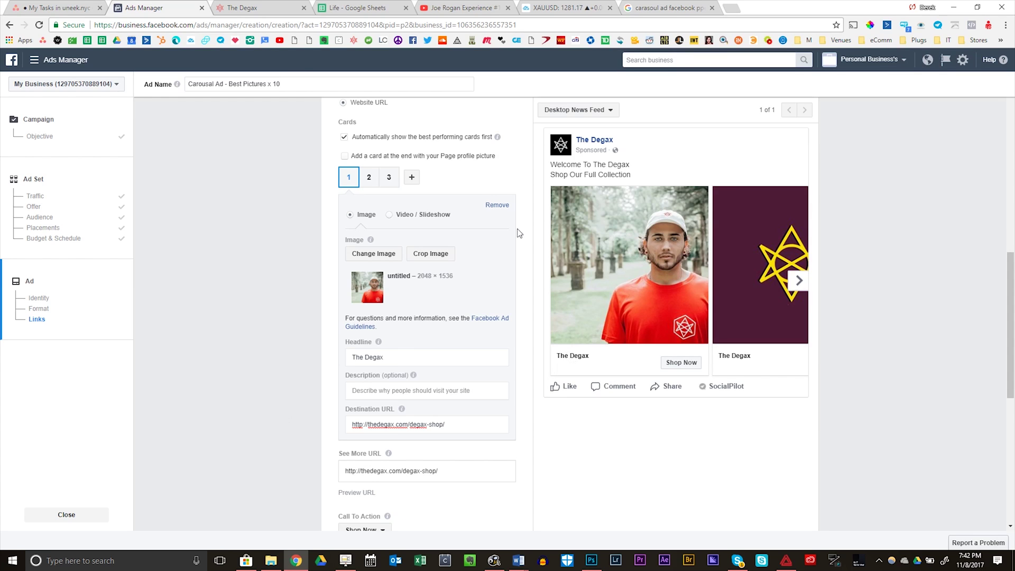
Enter 'Rebis Red Tee x Illz Cap' as card 1's headline and copy it into the description.
scroll(517, 290, down, 1)
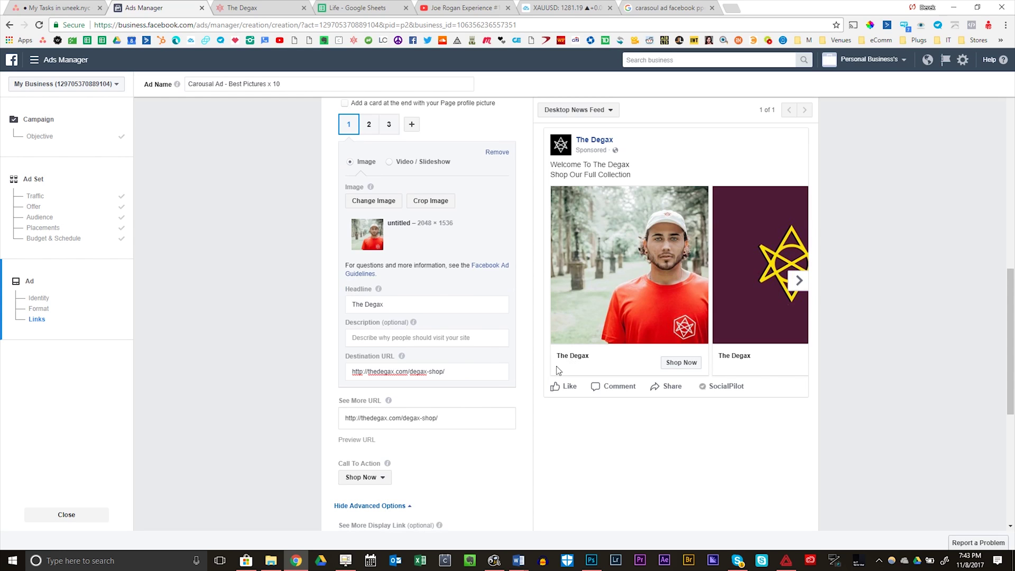
triple_click(437, 307)
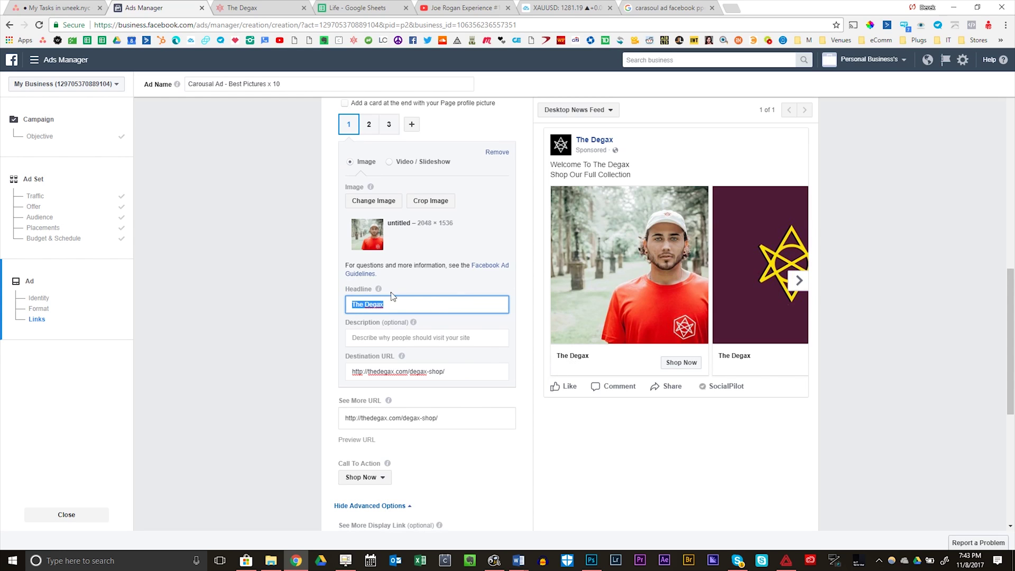
text(Rebis Red )
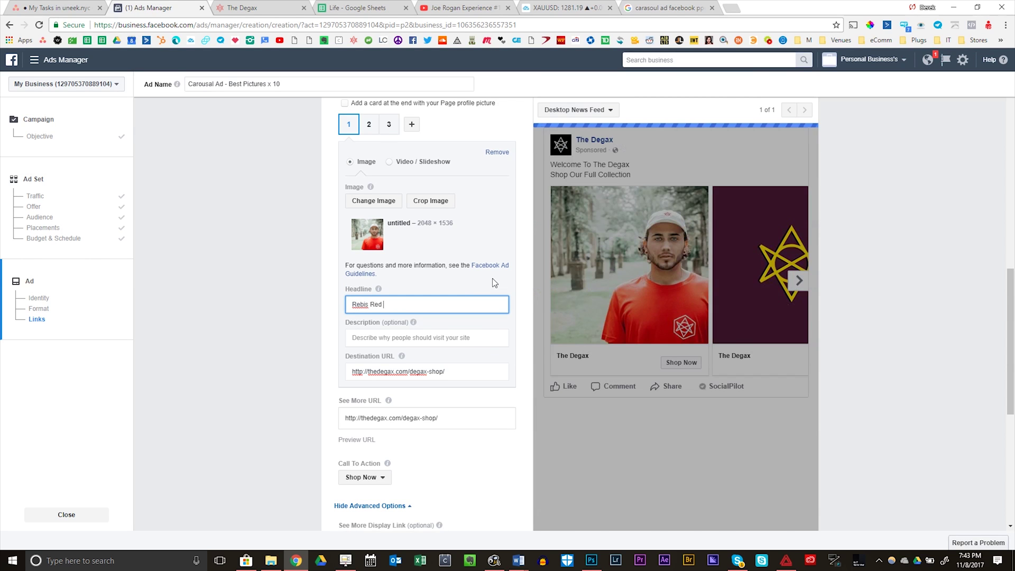
text(Tee x Illz Cap)
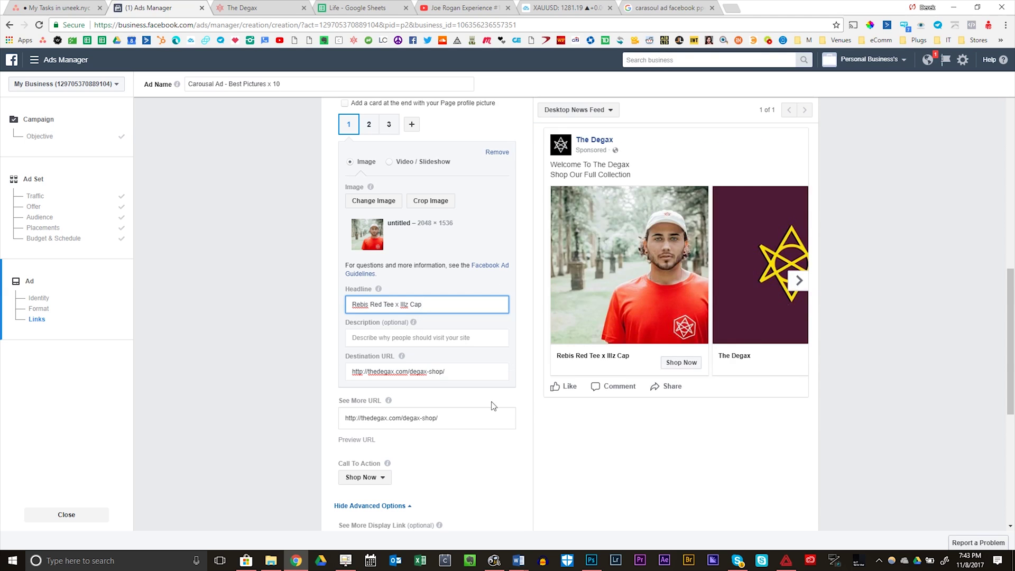
click(452, 344)
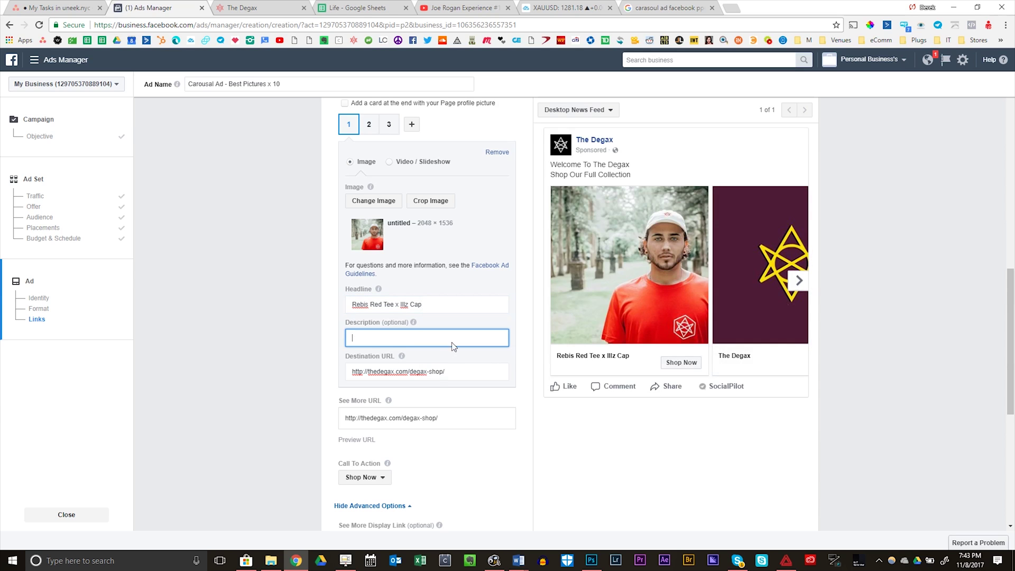
triple_click(453, 311)
key(ctrl+c)
click(403, 337)
key(ctrl+v)
Replace card 1's headline with 'Welcome To The Degax'.
key(shift+Tab)
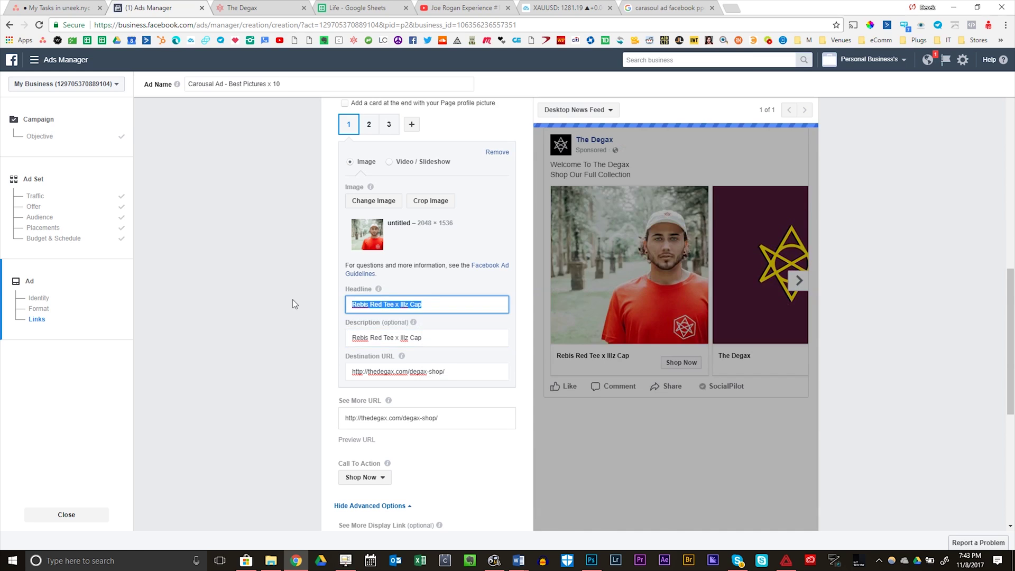
key(Right)
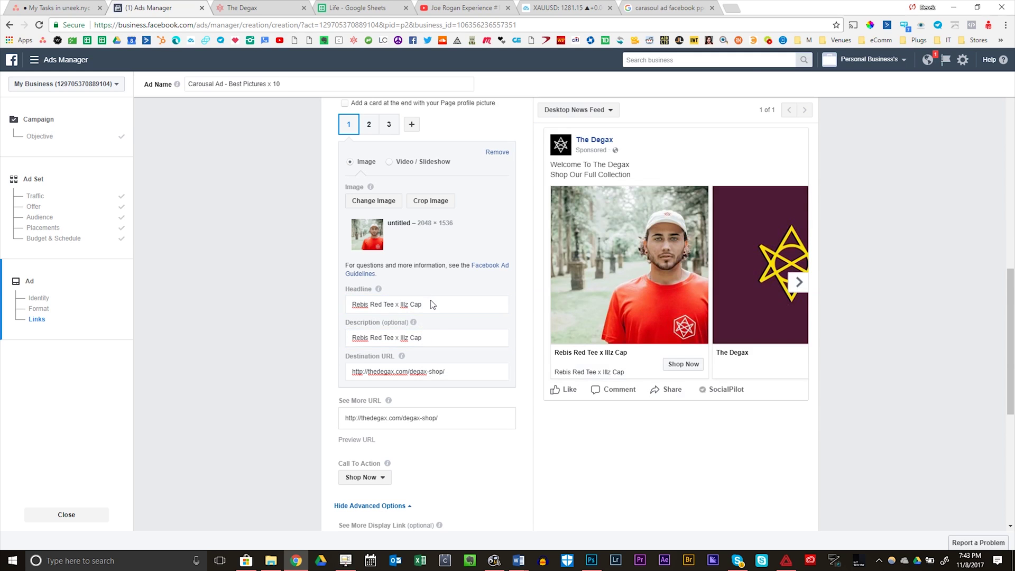
key(ctrl+a)
text(Welcome To)
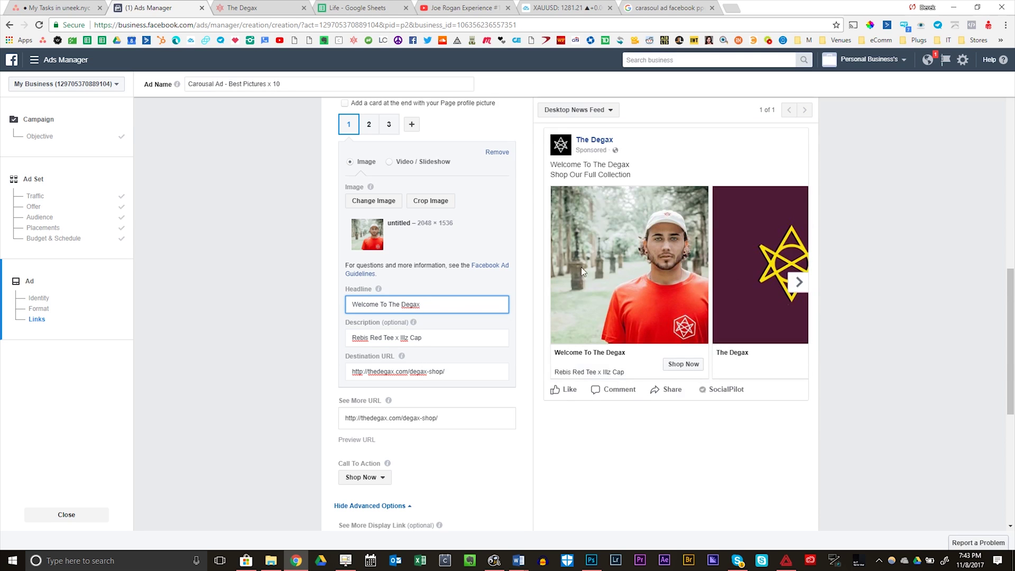
scroll(402, 225, up, 1)
Give card 2 the 2048 × 1536 library photo of the person in the black cap and tee.
click(373, 162)
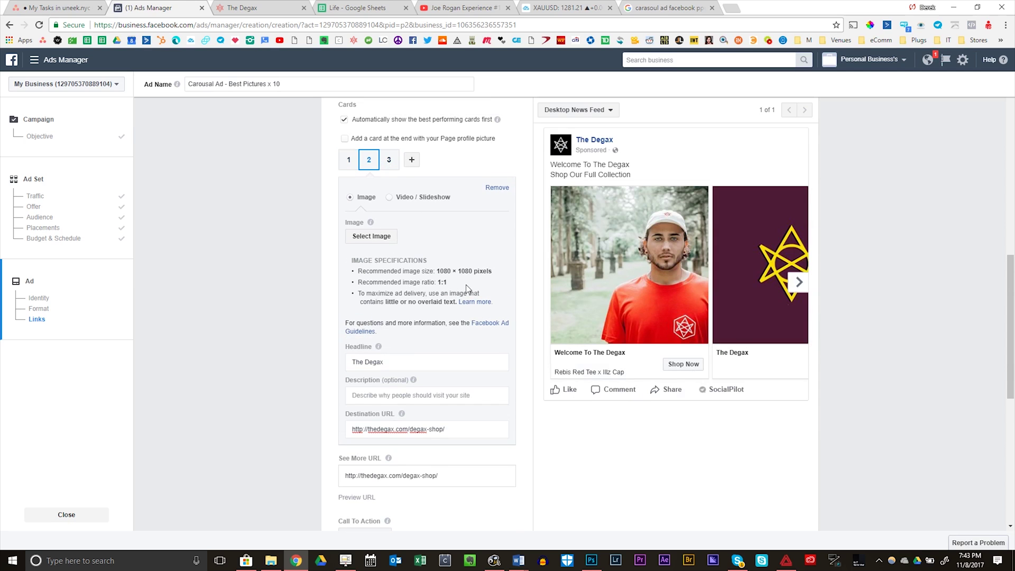
click(379, 236)
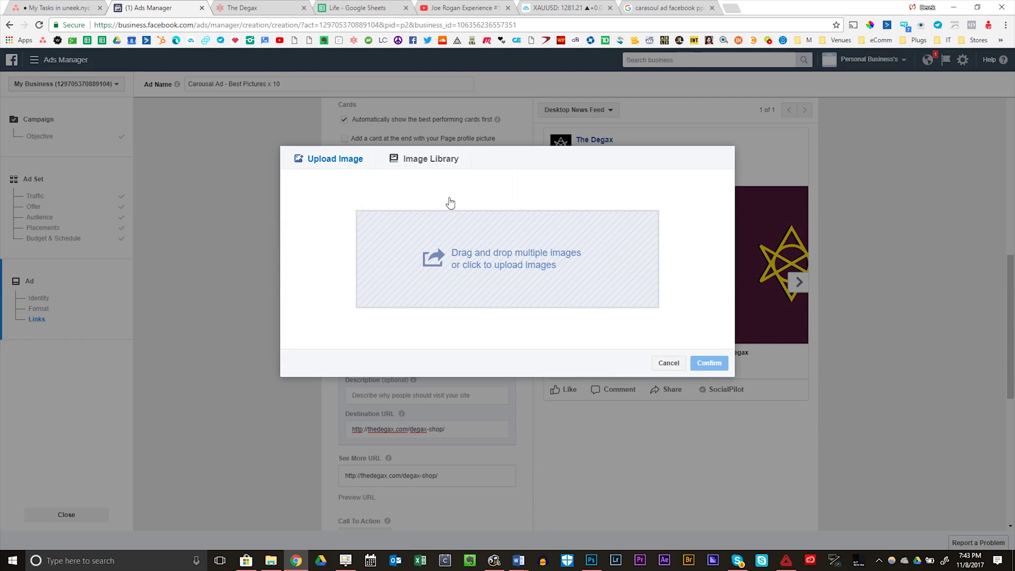
click(448, 161)
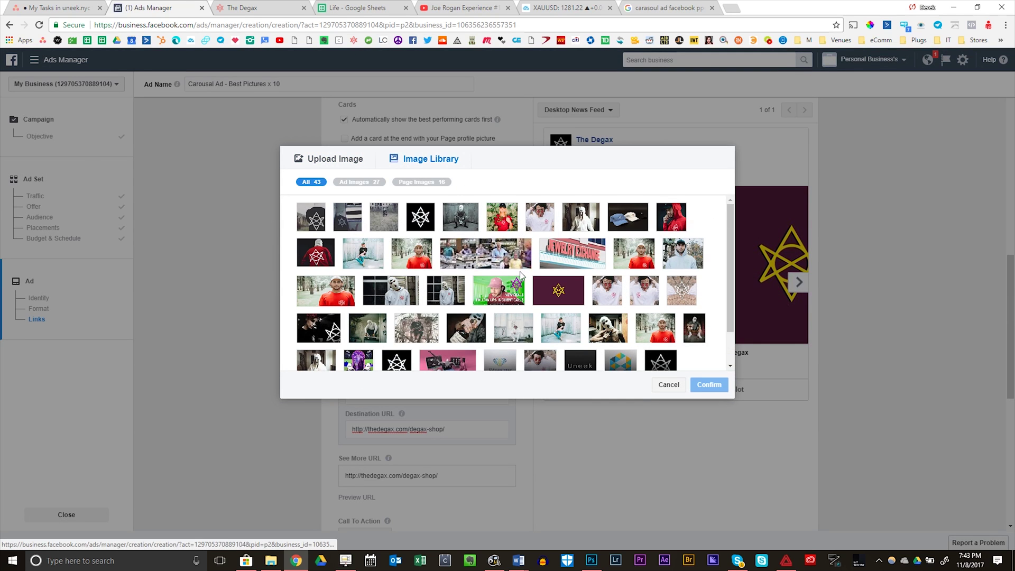
click(377, 251)
click(709, 384)
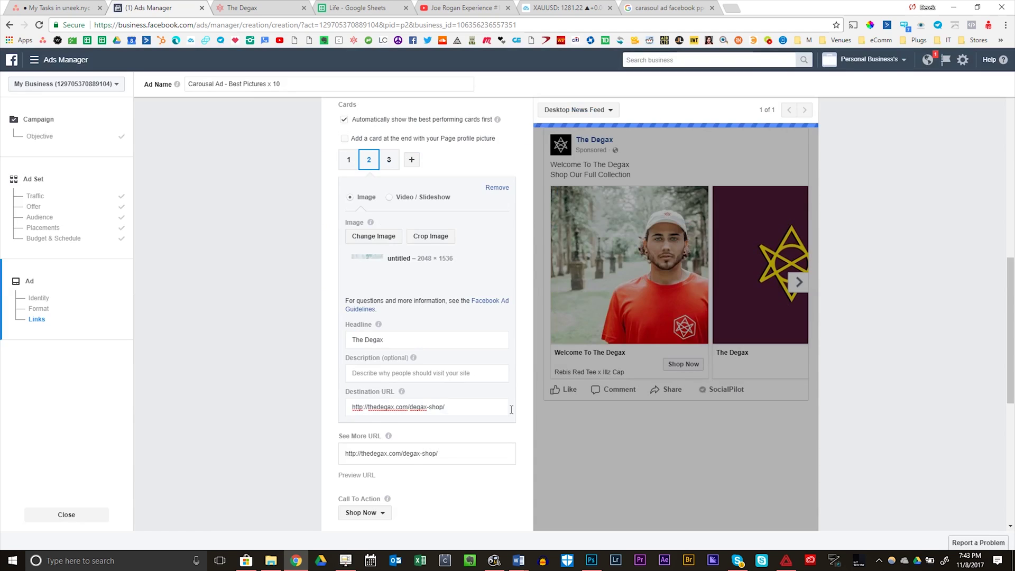
drag(427, 338, 344, 343)
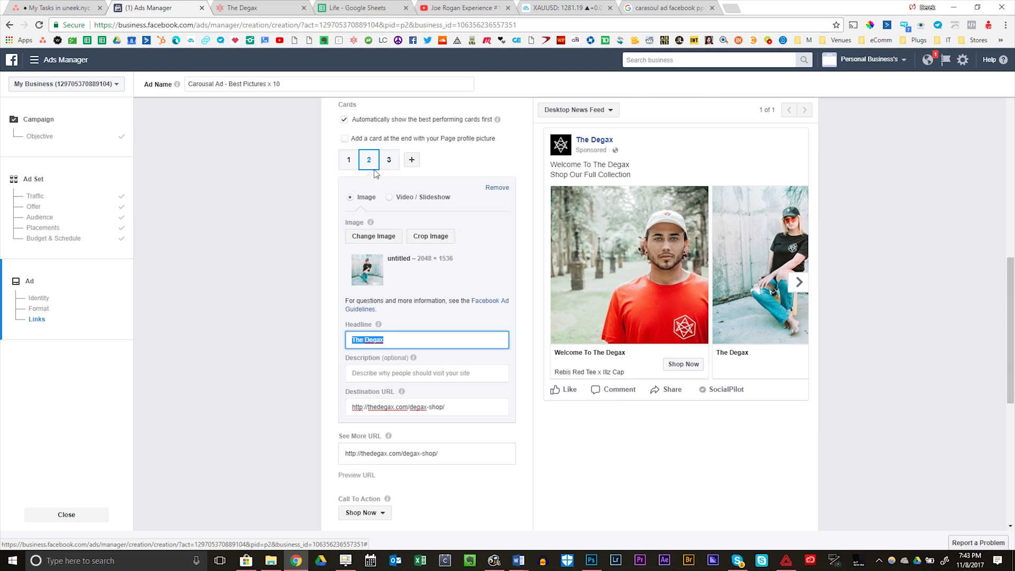
click(357, 166)
Delete the opening words of card 1's headline.
click(394, 340)
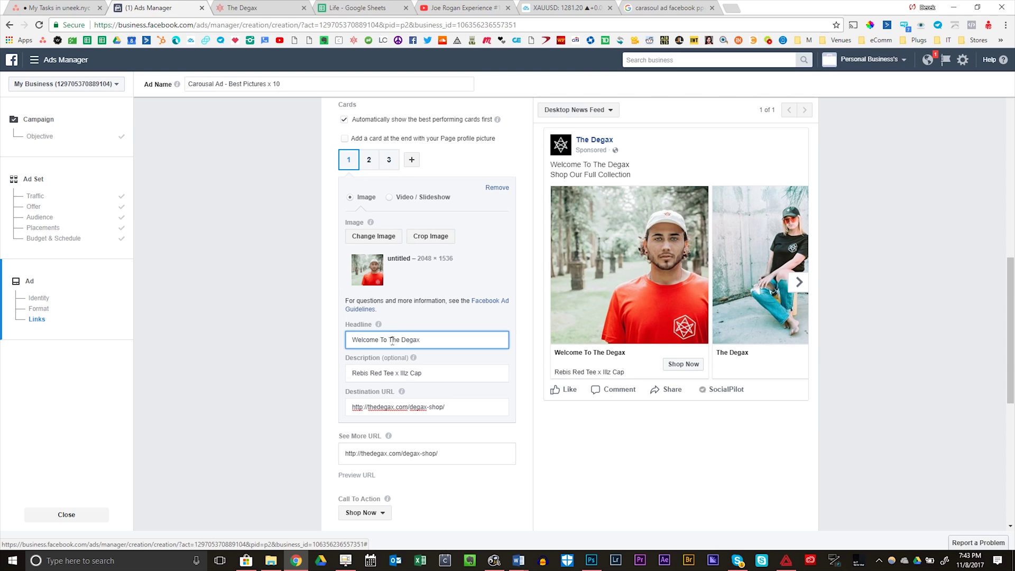
drag(394, 340, 322, 345)
key(BackSpace)
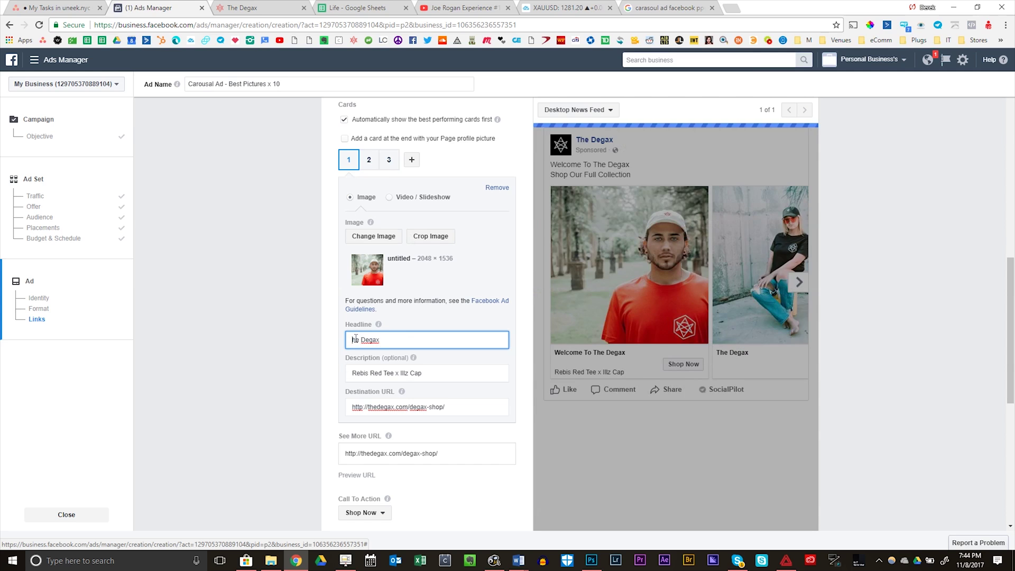
Start card 2's description and look up the Arcanum collection name on the Degax shop page.
click(369, 160)
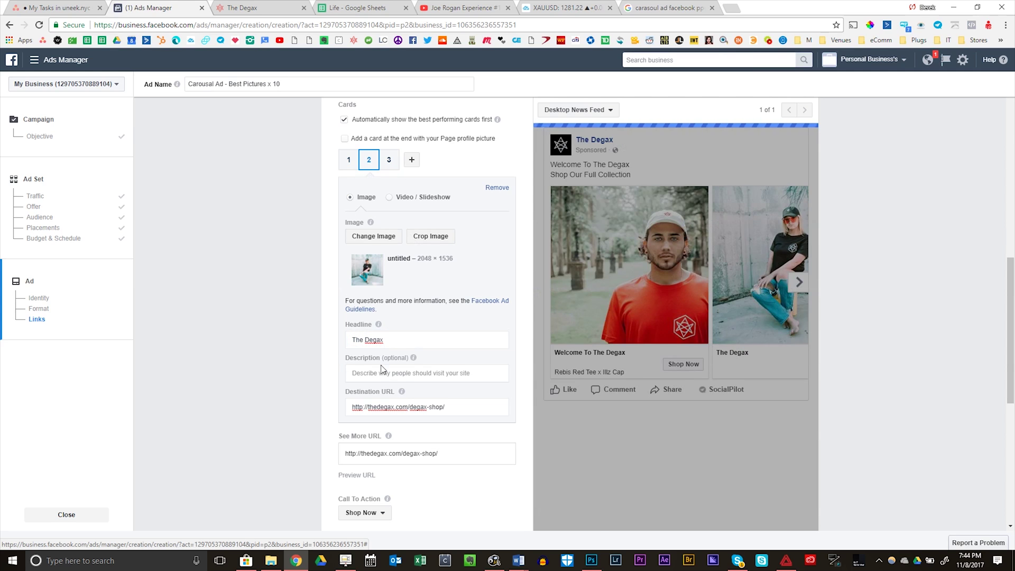
click(403, 374)
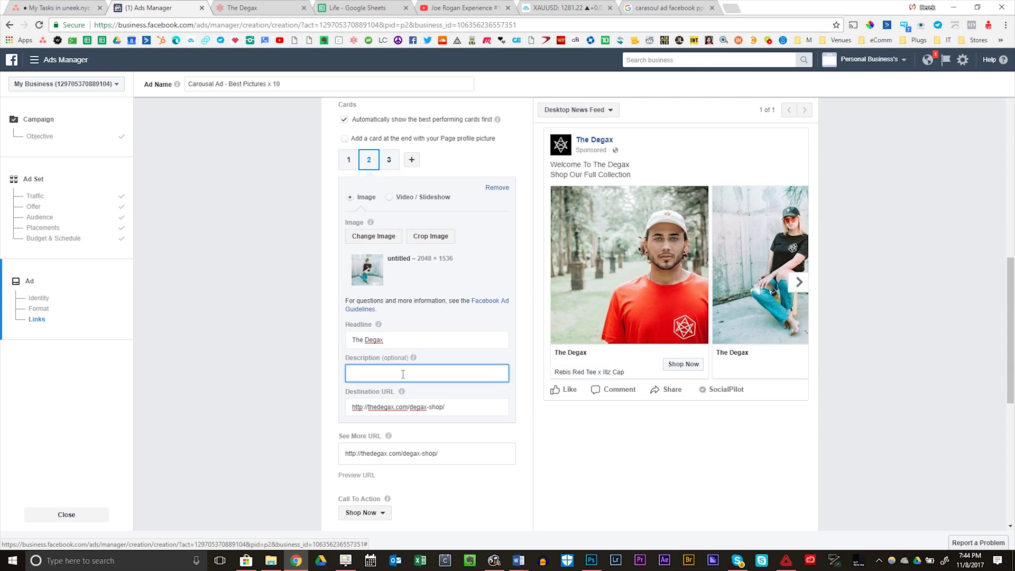
text(rcanum Black Tee x Illz Cap)
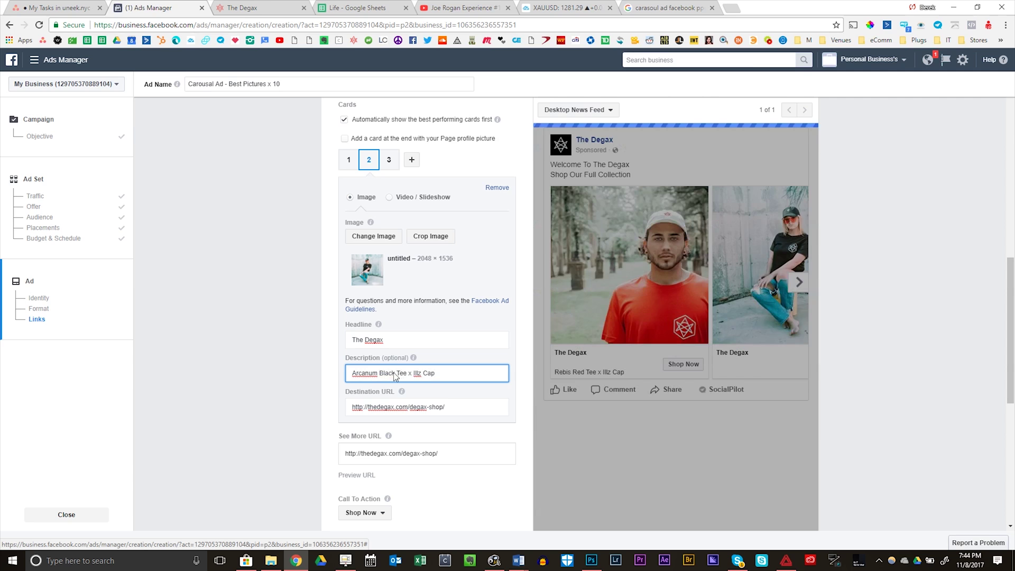
key(ctrl+Tab)
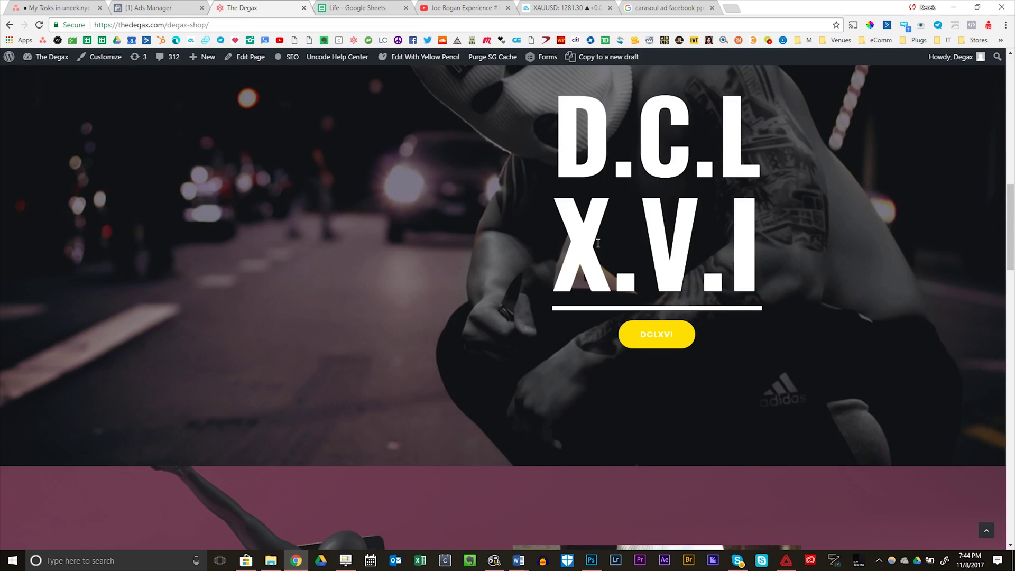
scroll(463, 202, up, 10)
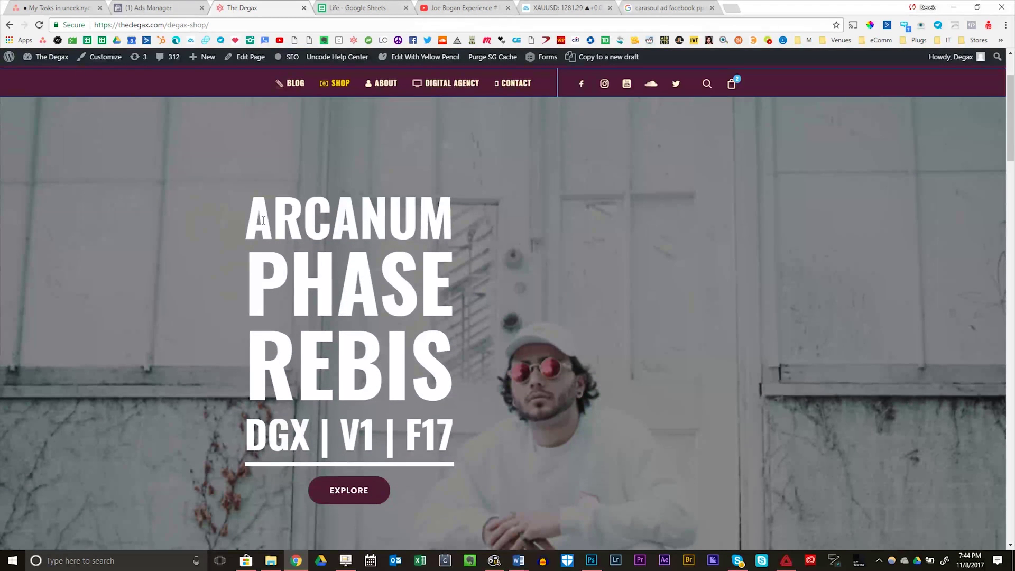
drag(273, 211, 463, 201)
drag(244, 211, 481, 215)
key(ctrl+shift+Tab)
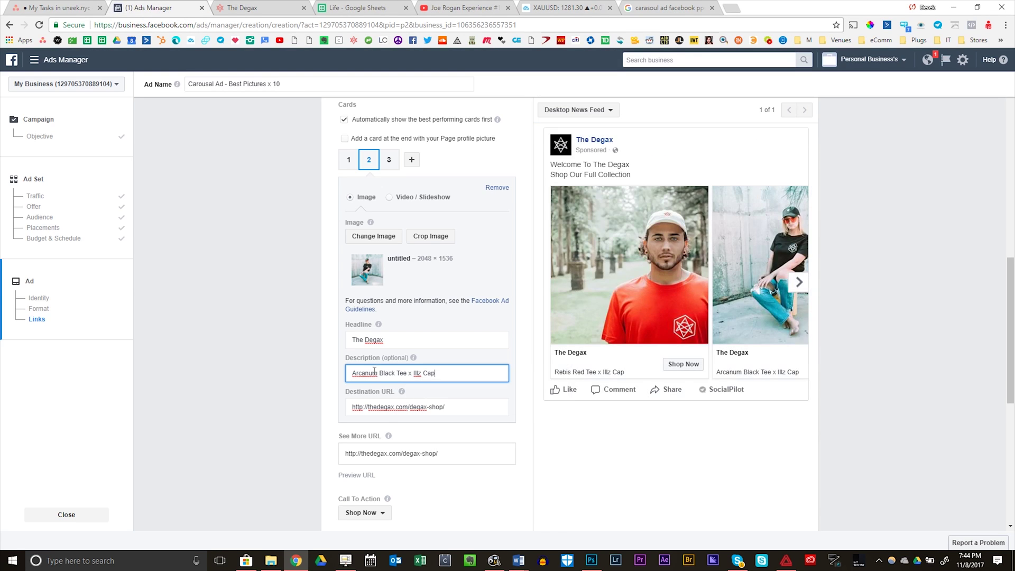
Set card 2's description to 'Arcanum Black Tee x Illz Cap' and add another card.
drag(377, 373, 181, 380)
key(ctrl+v)
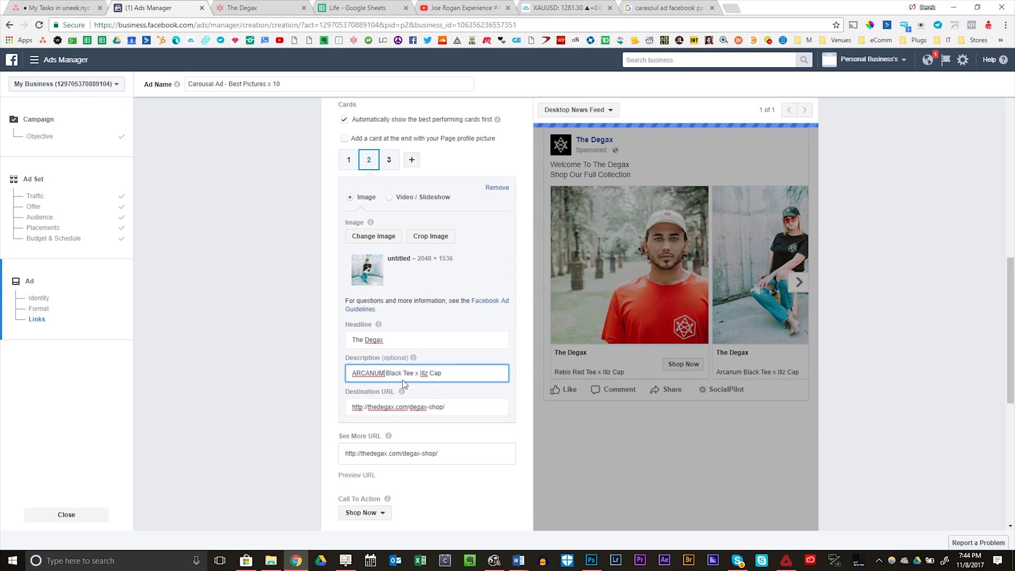
key(BackSpace)
key(BackSpace)
key(BackSpace)
key(BackSpace)
key(BackSpace)
key(BackSpace)
key(BackSpace)
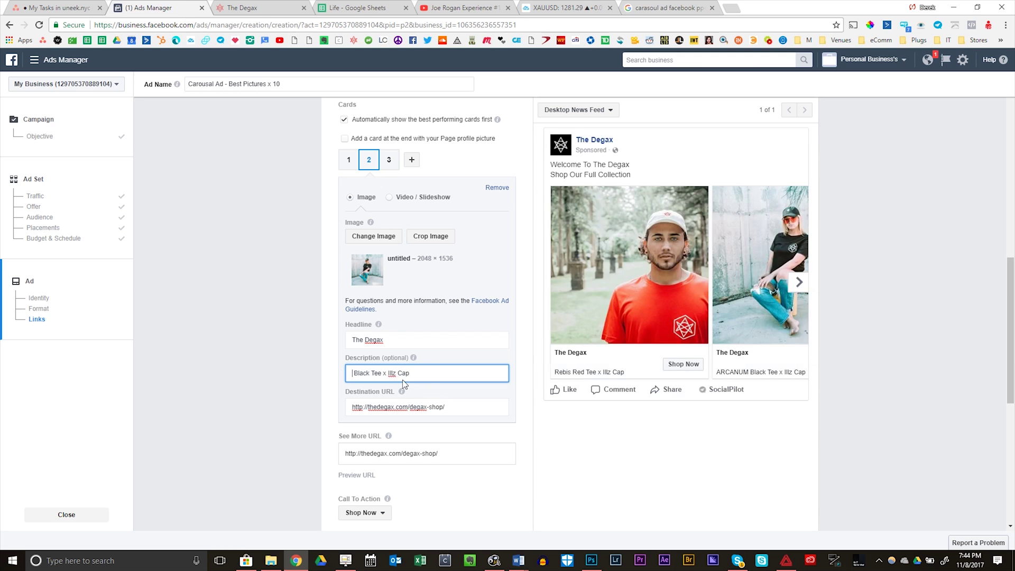
text(Arcanum)
click(533, 427)
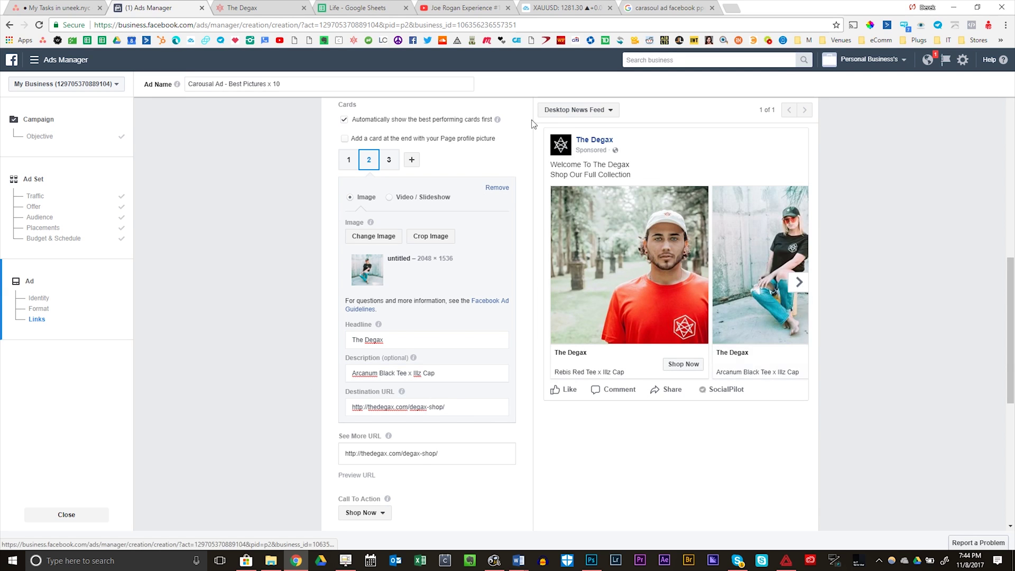
click(411, 160)
Add carousel cards until there are ten.
click(431, 160)
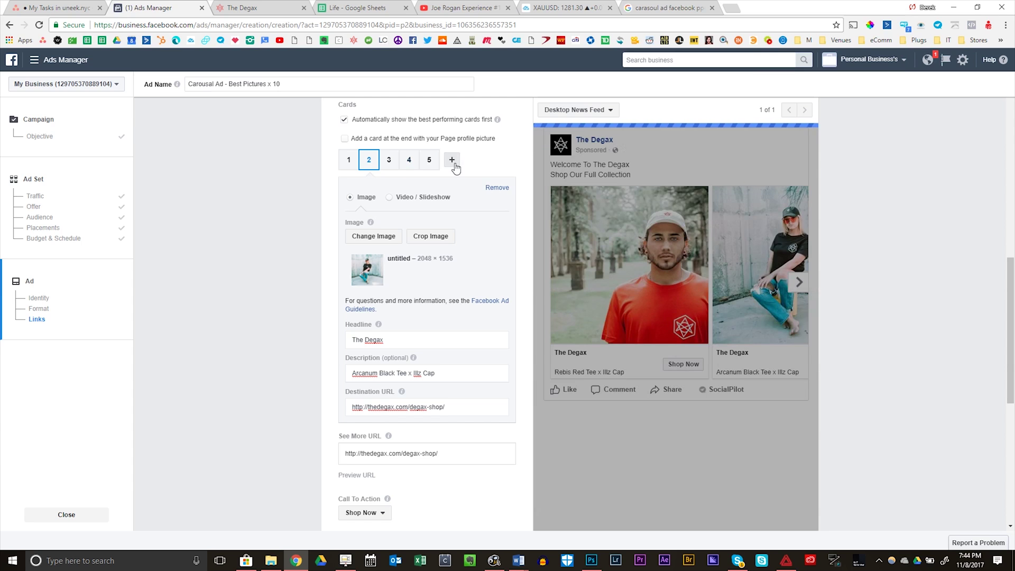
click(452, 160)
click(472, 161)
click(492, 160)
click(492, 160)
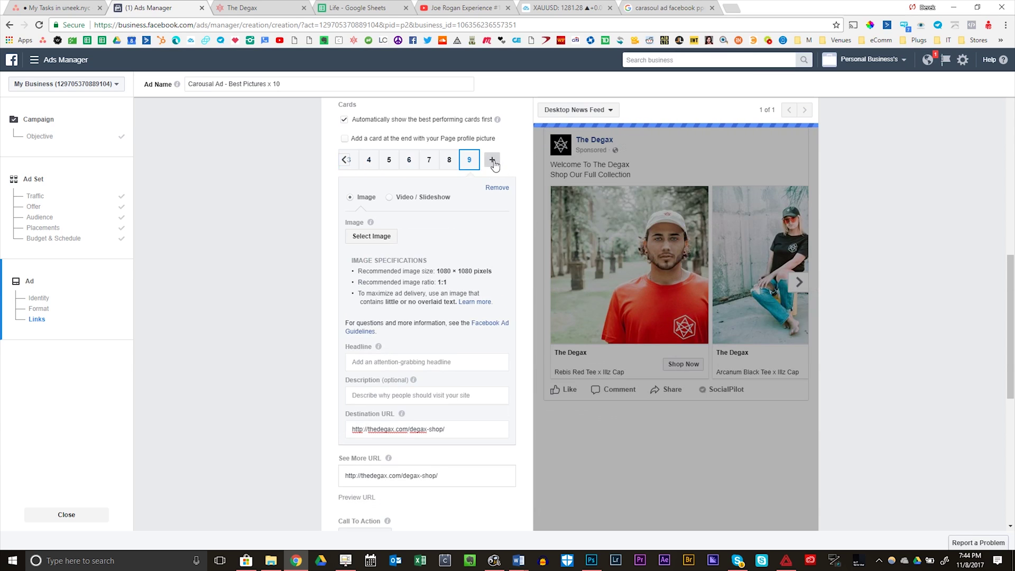
click(493, 161)
Give card 10 the black star image from the image library.
click(371, 237)
click(425, 162)
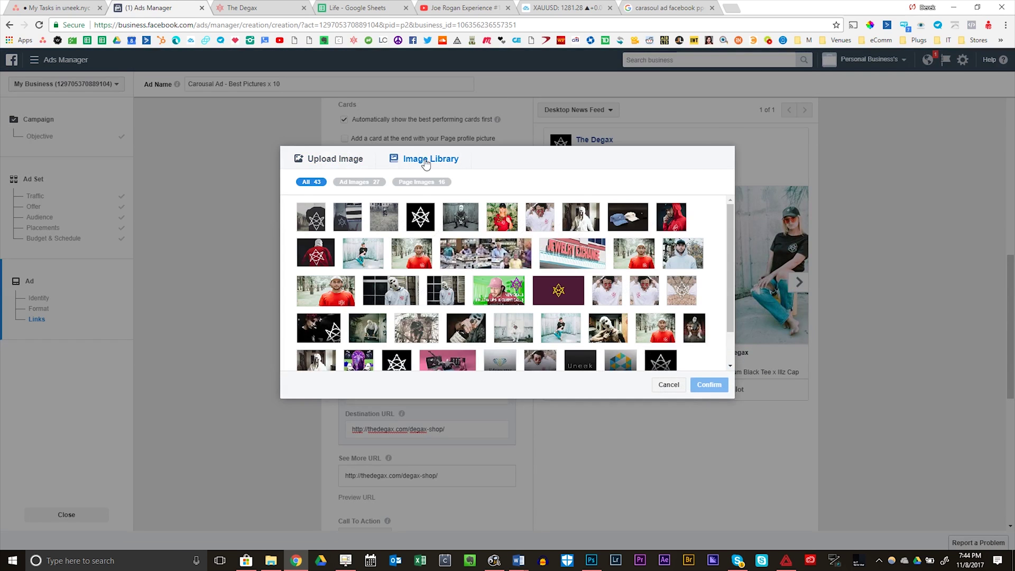
click(421, 217)
click(709, 384)
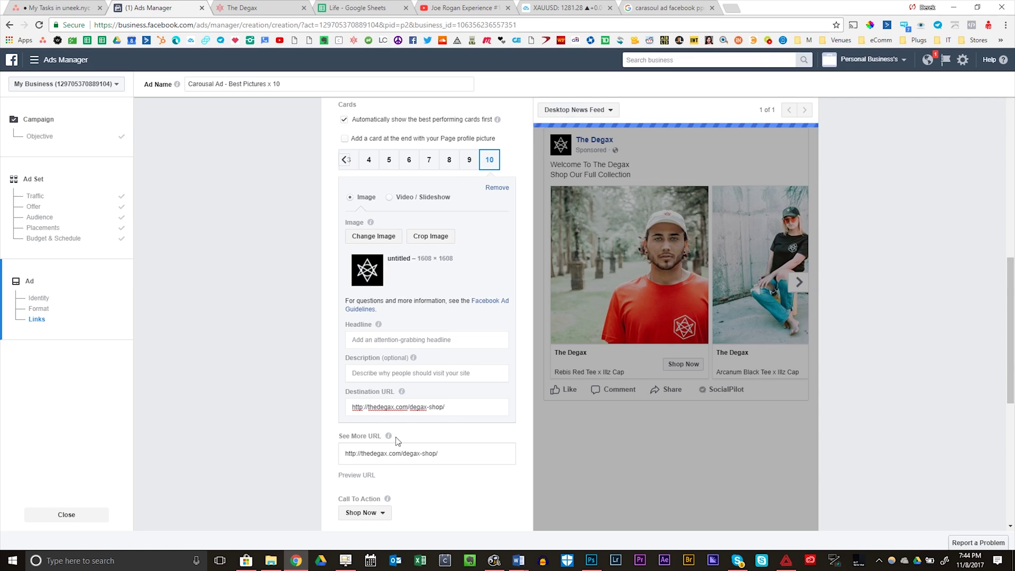
Headline card 10 'Welcome To The Degax' with description 'Shop Our Full Collection'.
click(439, 345)
text(Welcome To The Degax)
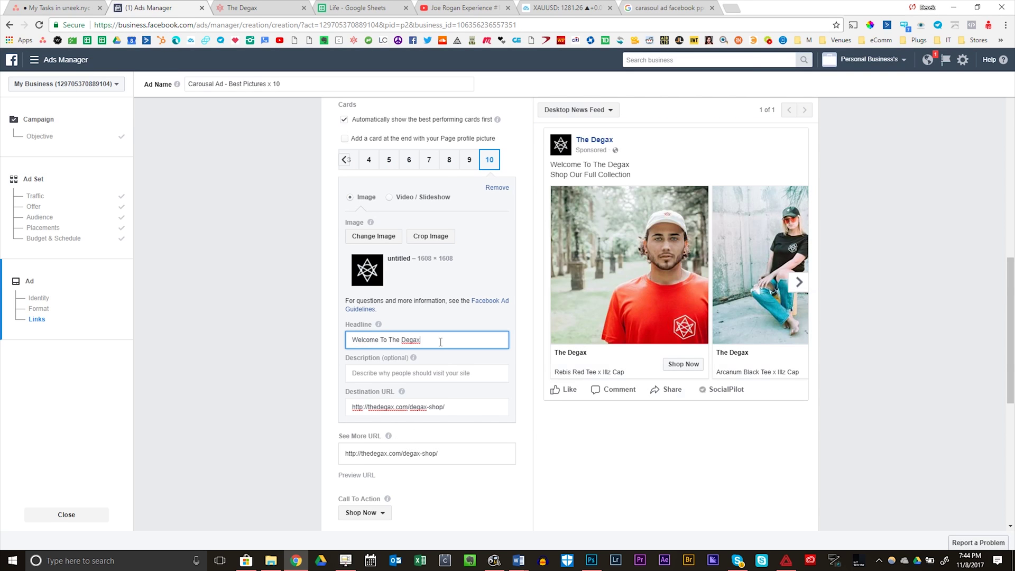
click(419, 373)
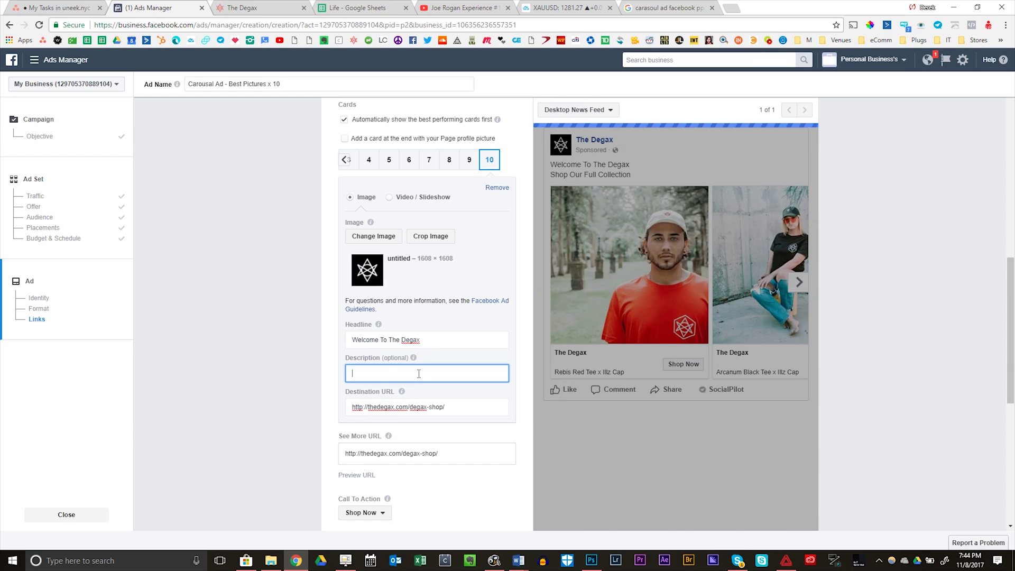
text(Shop Our Full Collection)
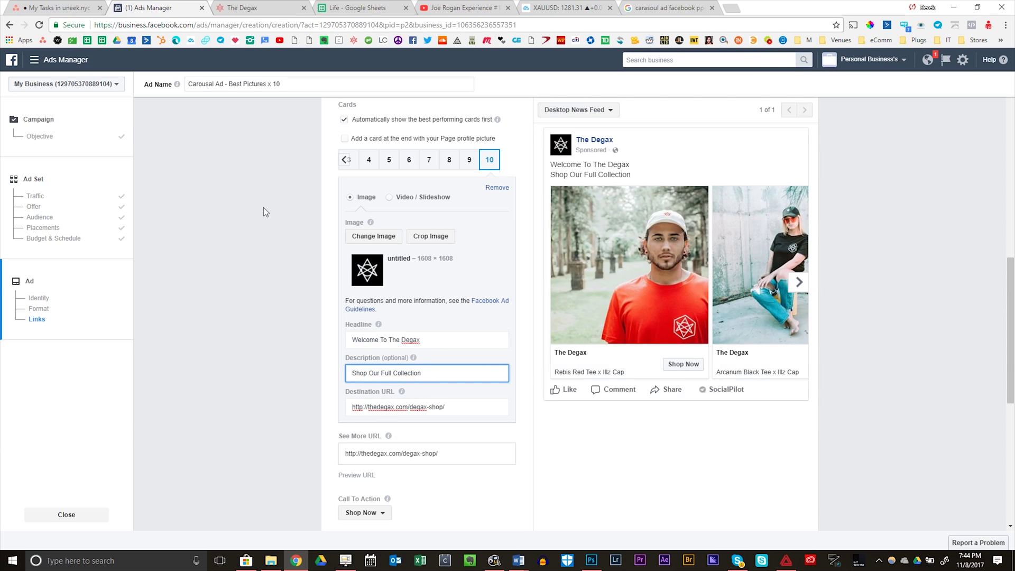
click(344, 160)
click(348, 159)
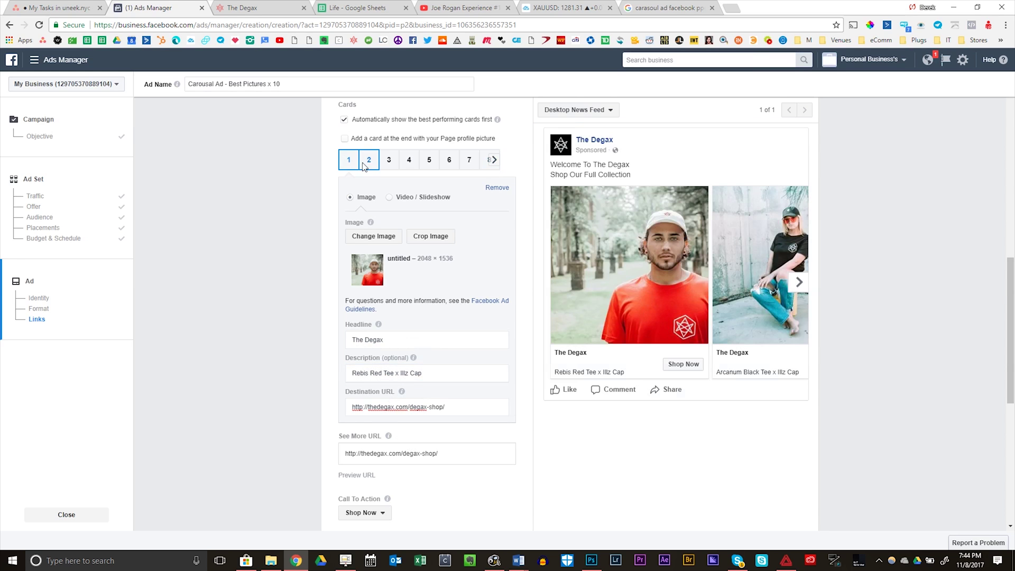
Review card 2's settings, its preview and its destination URL.
click(364, 164)
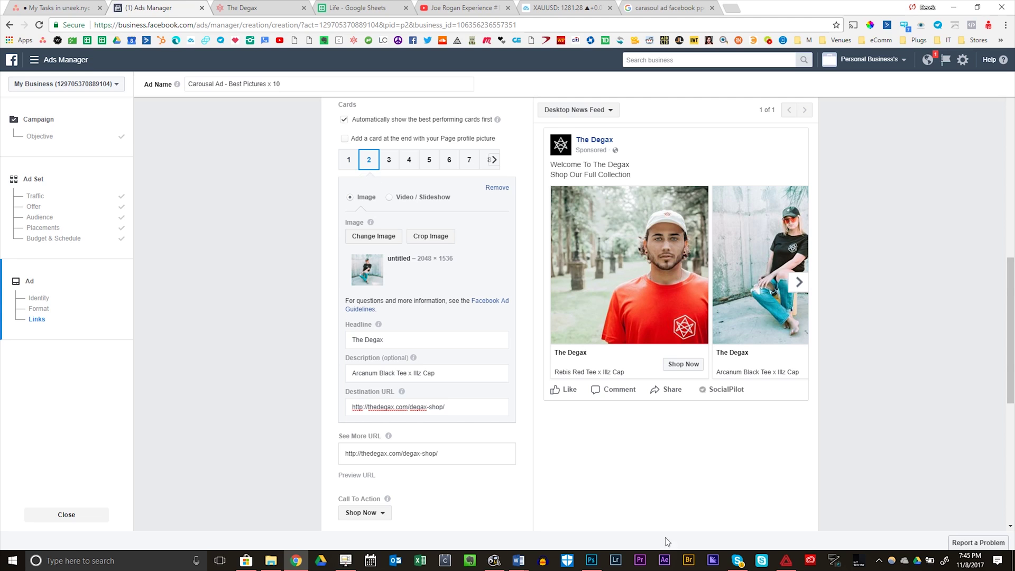
click(345, 560)
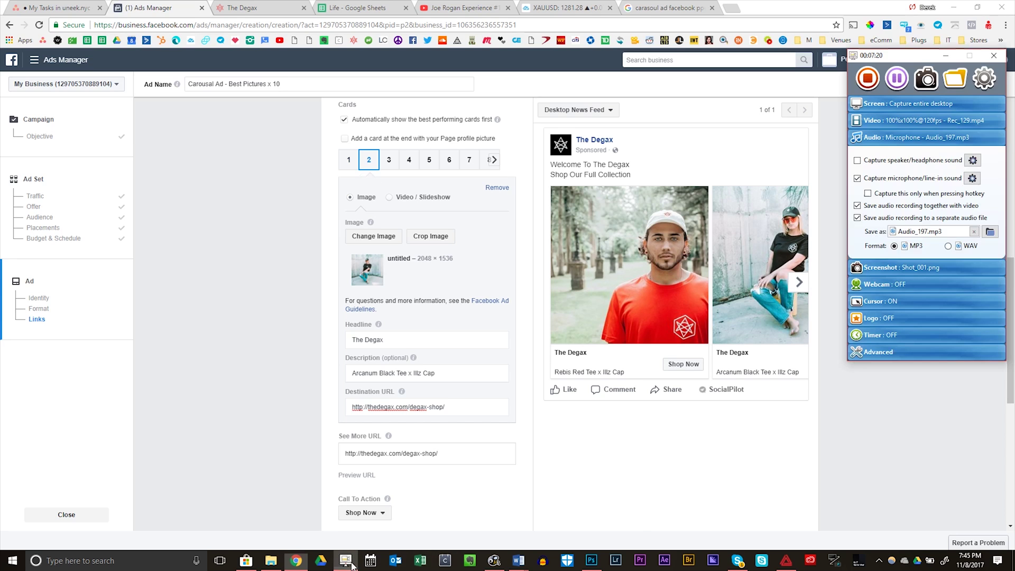
click(897, 80)
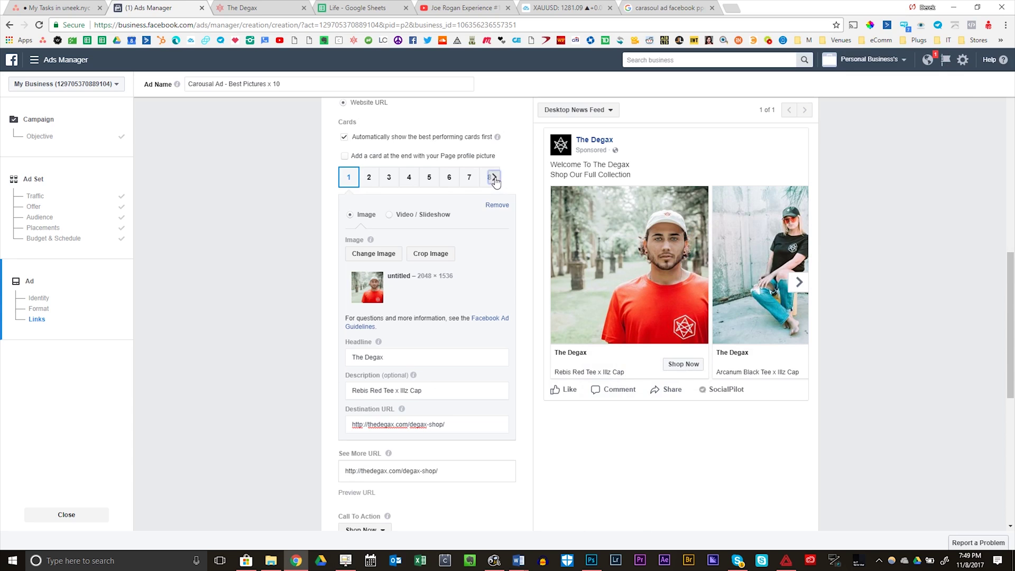
click(363, 184)
mouse_move(413, 358)
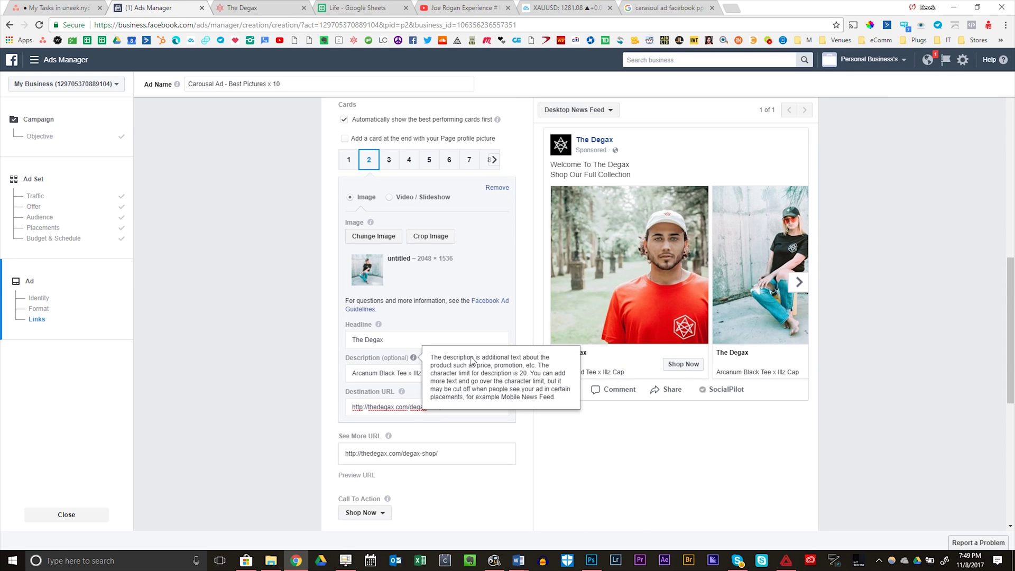
click(798, 282)
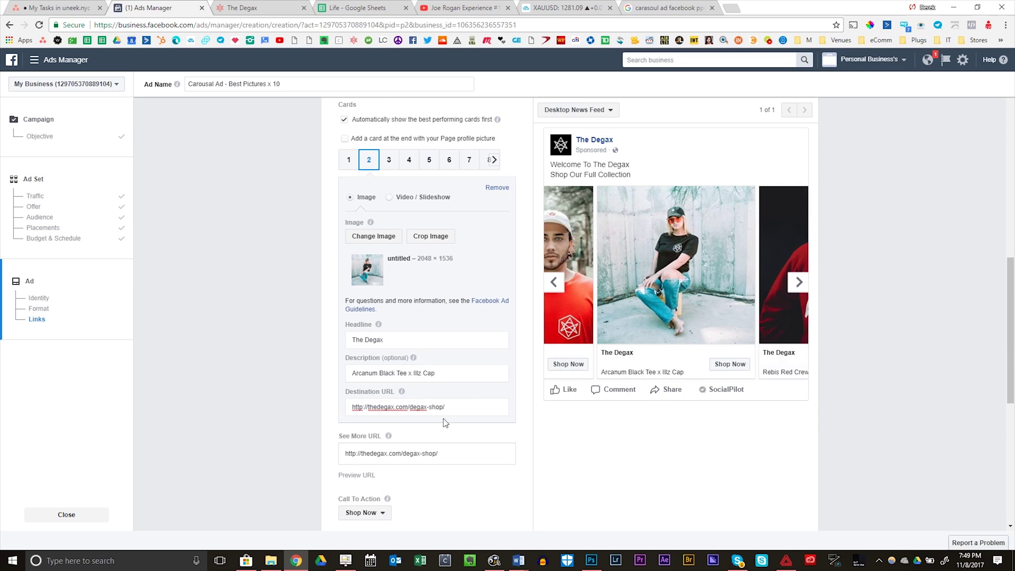
click(435, 405)
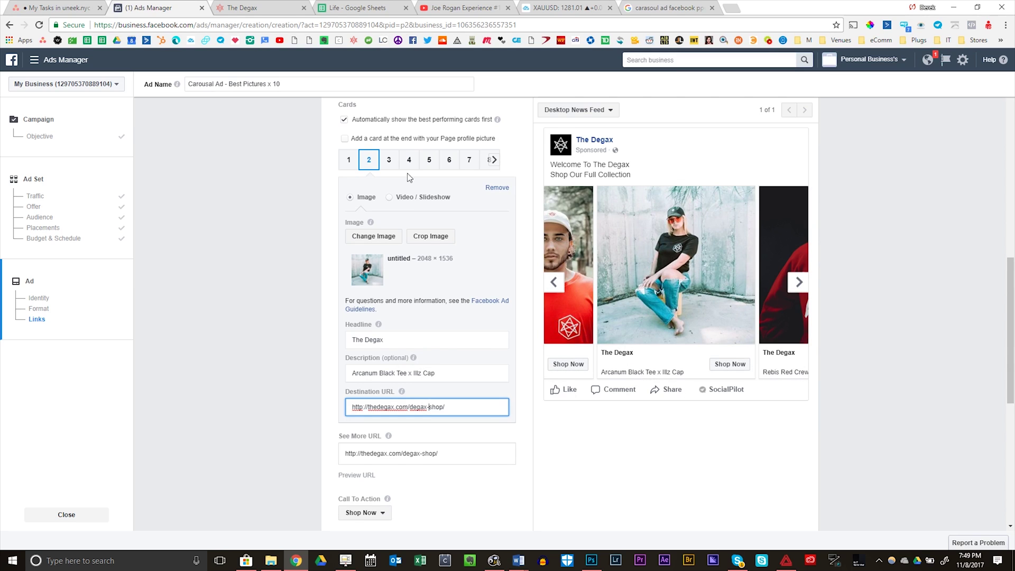
Check card 3's description 'Rebis Red Crewneck x Heist Mask', then bring up card 4.
click(390, 160)
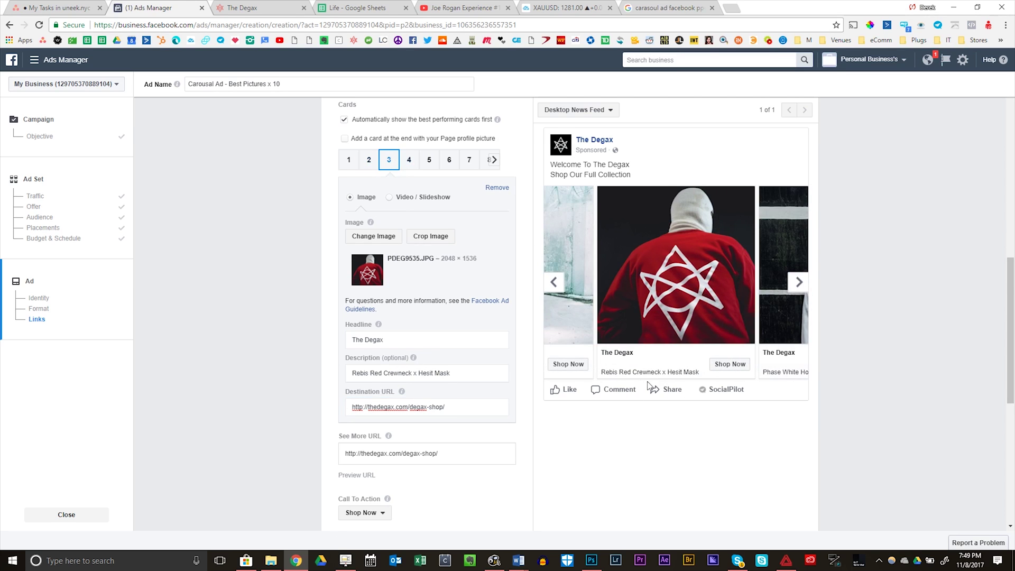
click(432, 373)
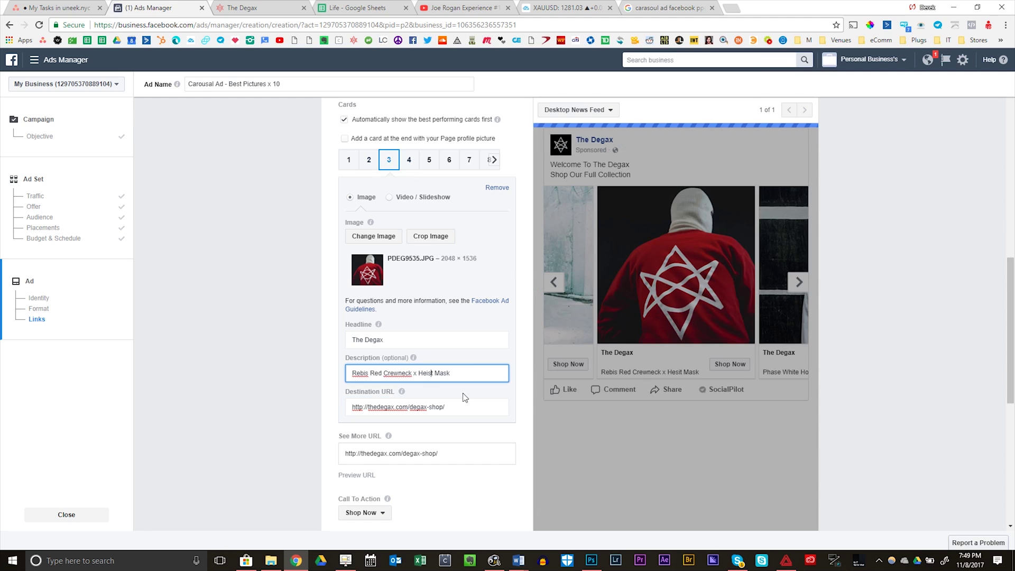
click(412, 163)
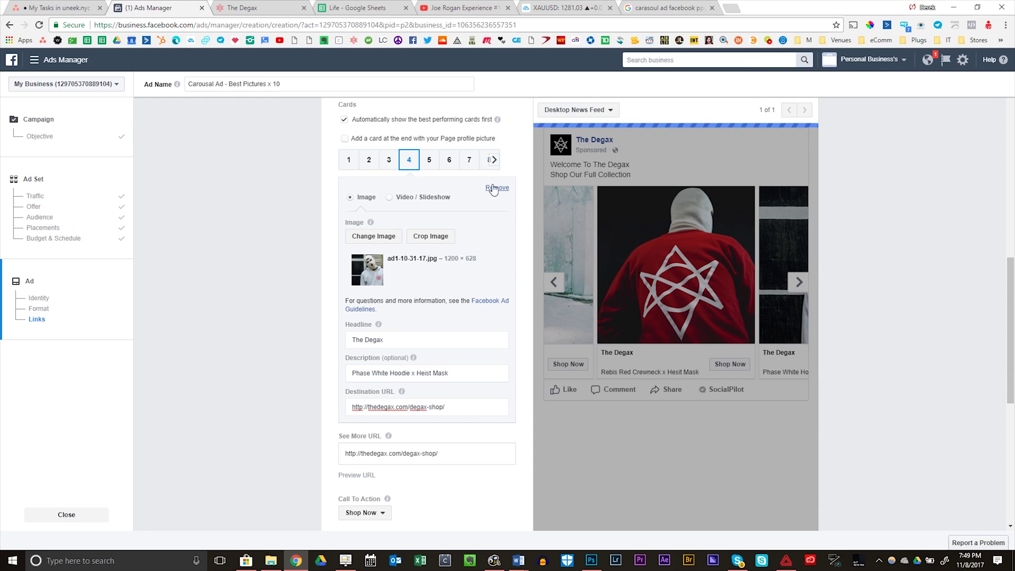
Page the preview three cards to the video card, play it, skip ahead and mute it.
click(799, 286)
click(800, 286)
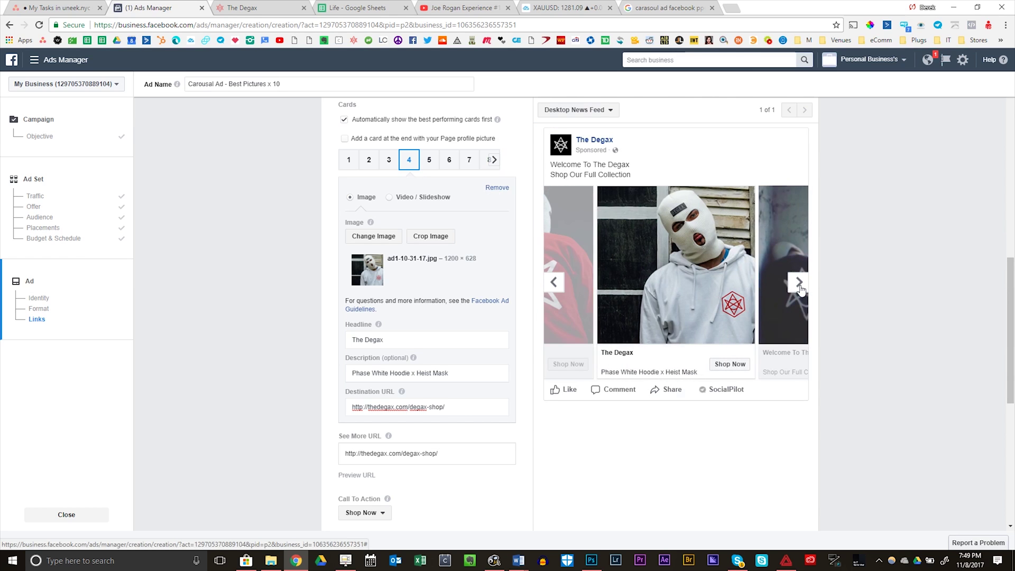
click(799, 285)
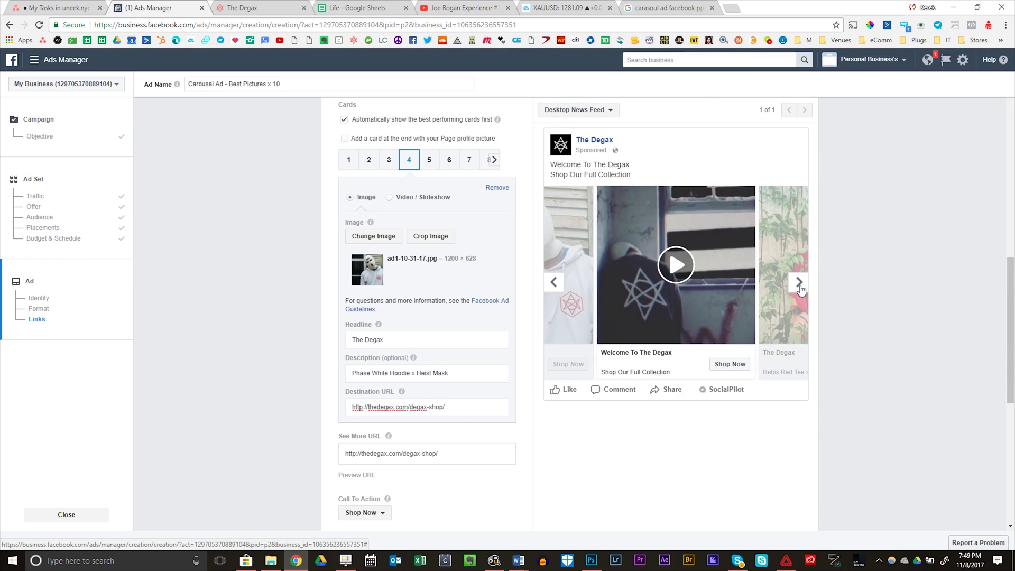
click(679, 272)
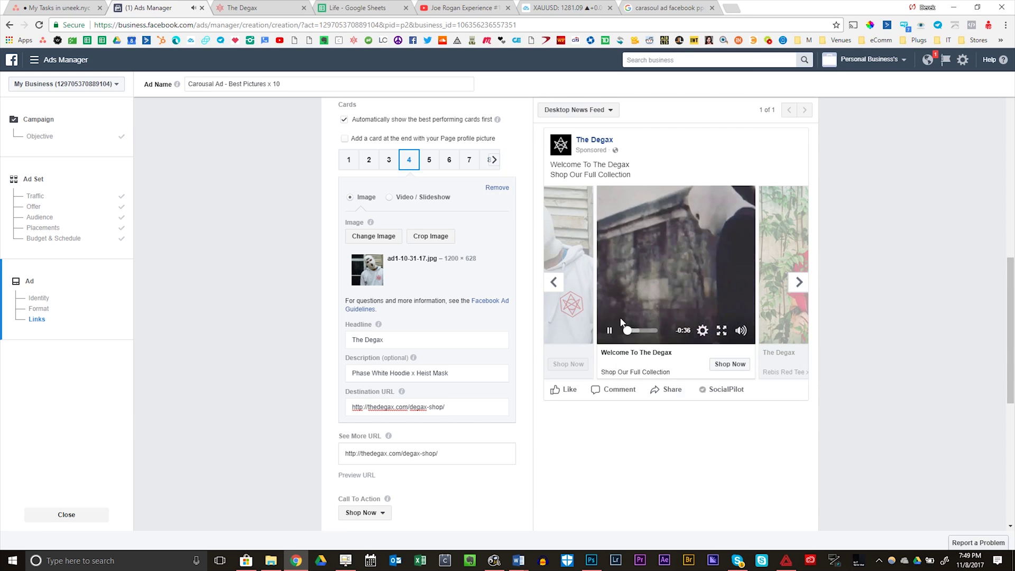
click(640, 330)
click(702, 330)
click(738, 330)
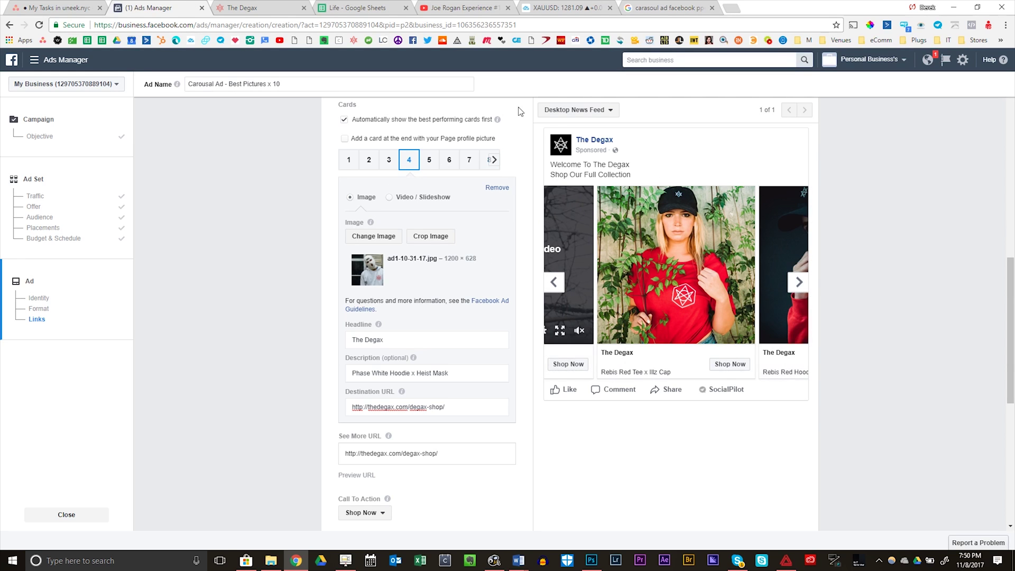
click(429, 160)
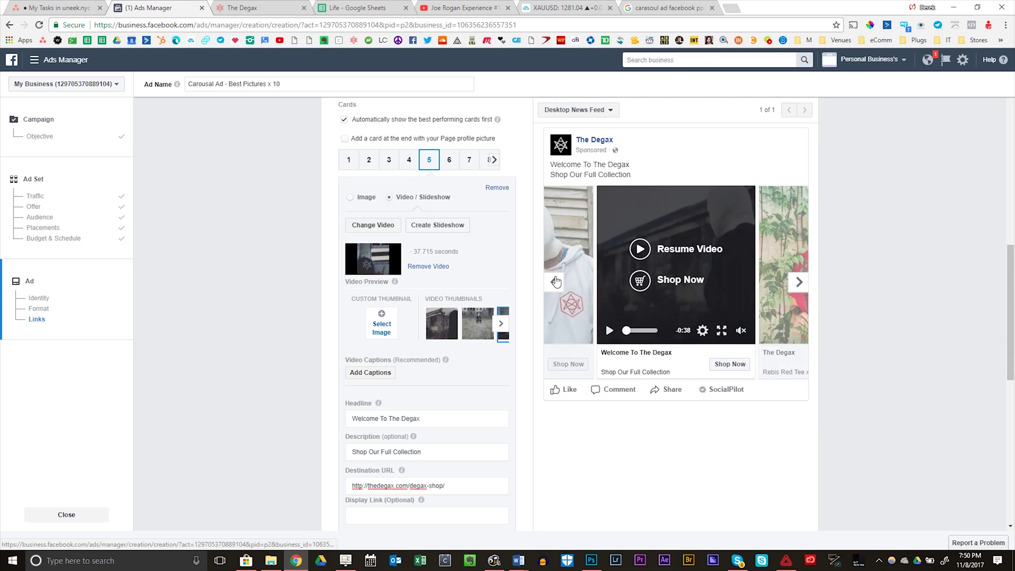
Play card 5's video in the preview and confirm its star thumbnail, then show card 6.
click(415, 162)
click(423, 165)
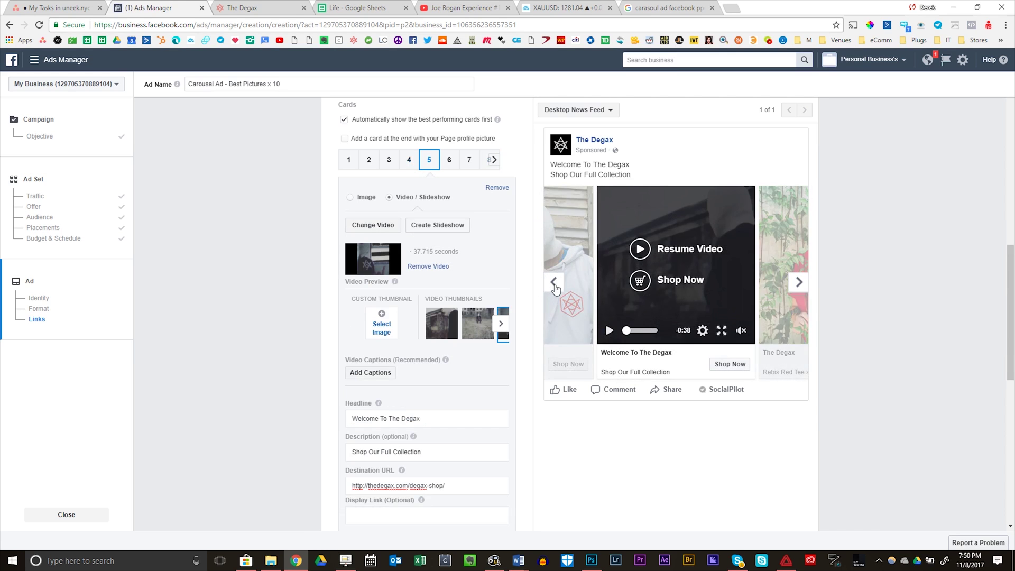
click(787, 273)
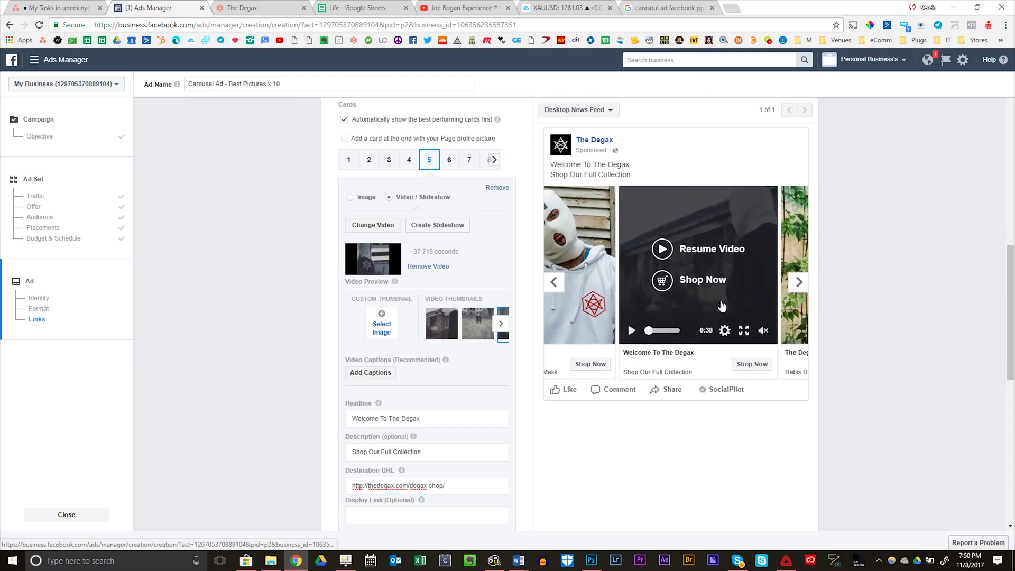
click(641, 248)
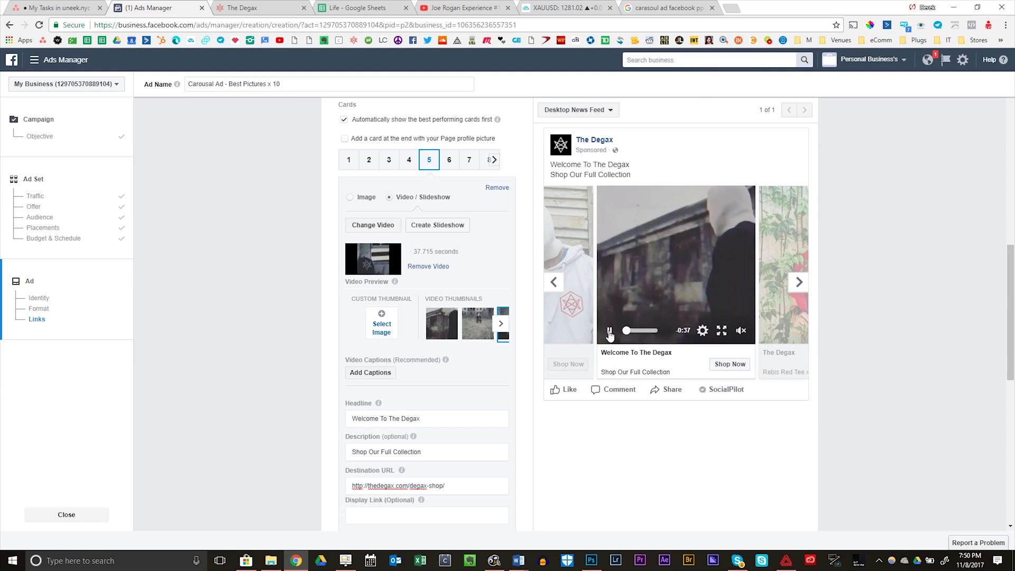
click(502, 328)
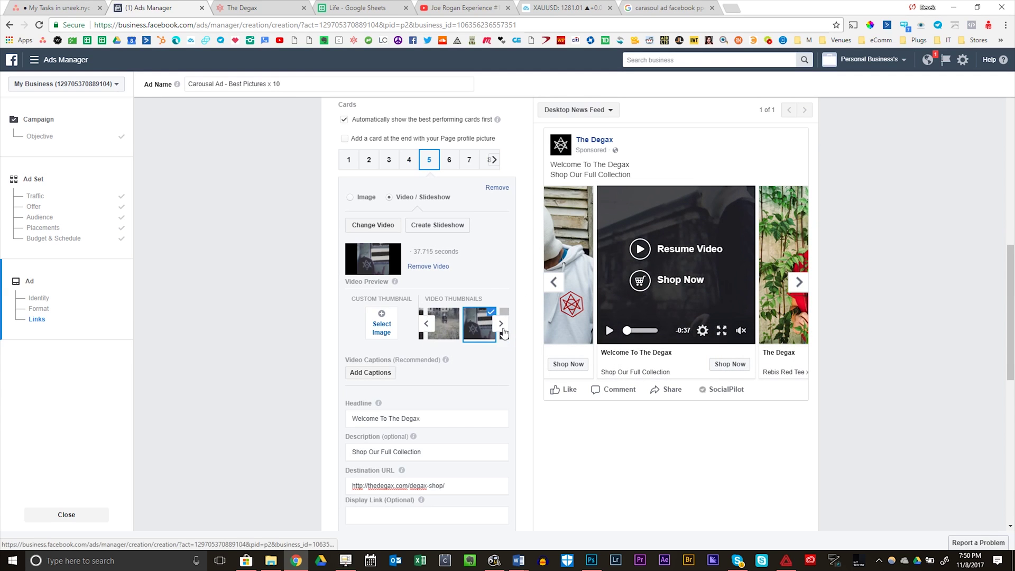
click(426, 324)
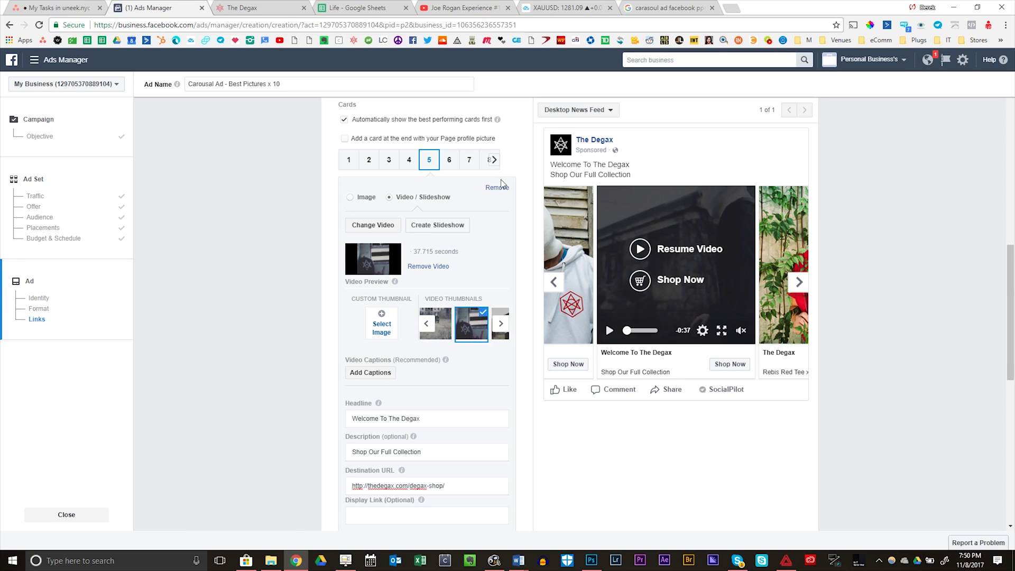
click(450, 162)
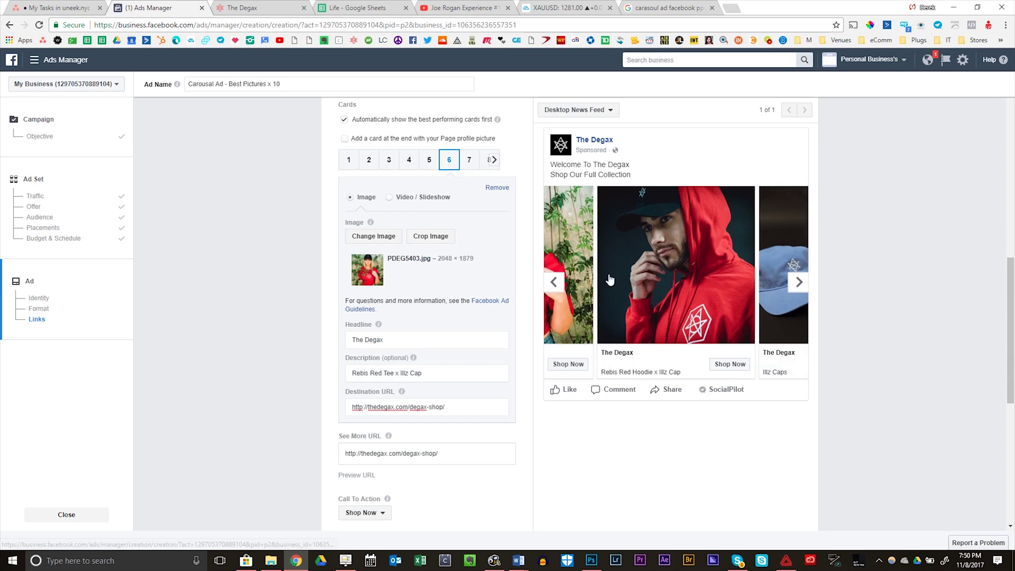
Page the preview from card 7 to the final card, then step back through cards 10 to 7.
click(469, 161)
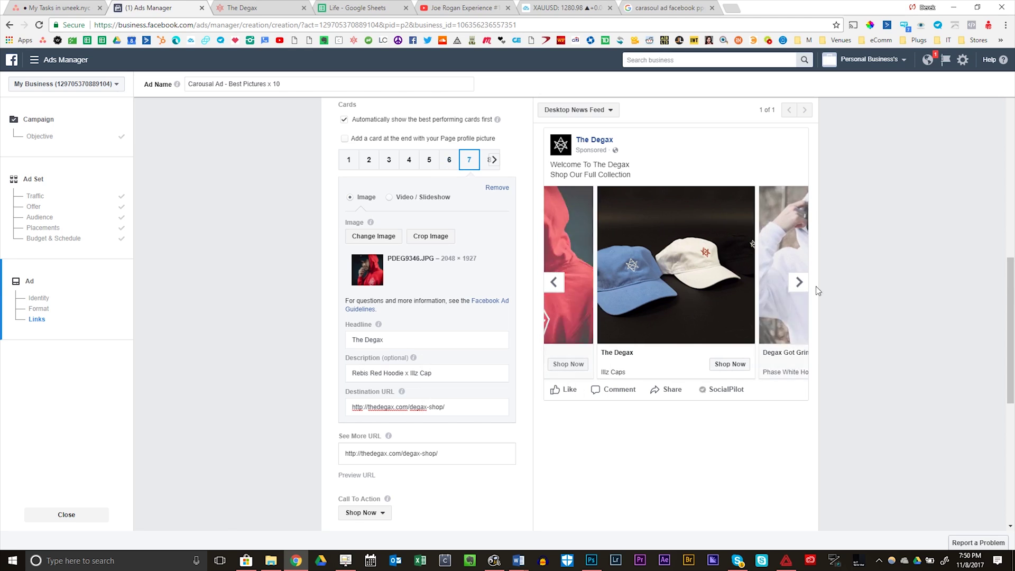
click(797, 281)
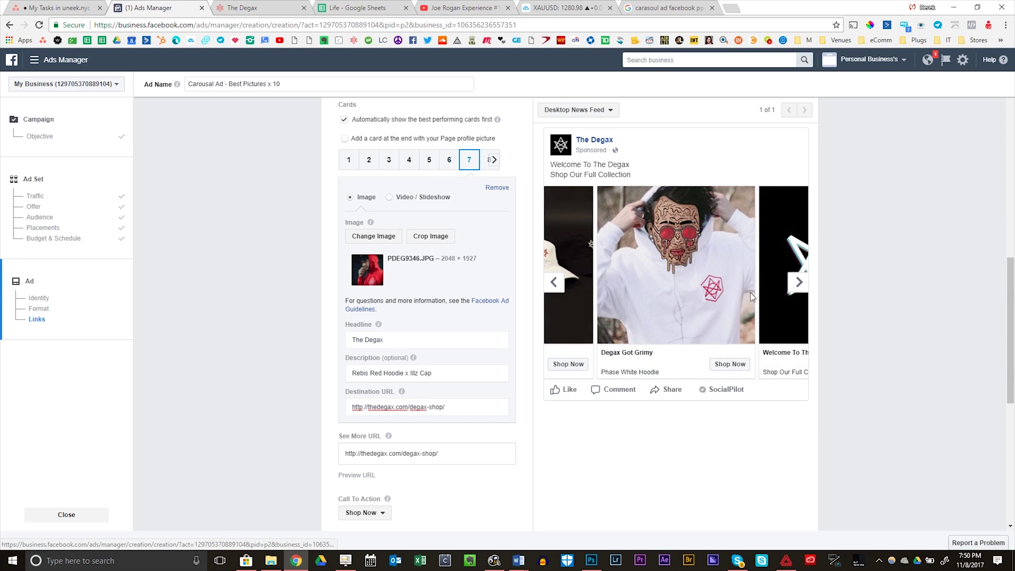
click(798, 289)
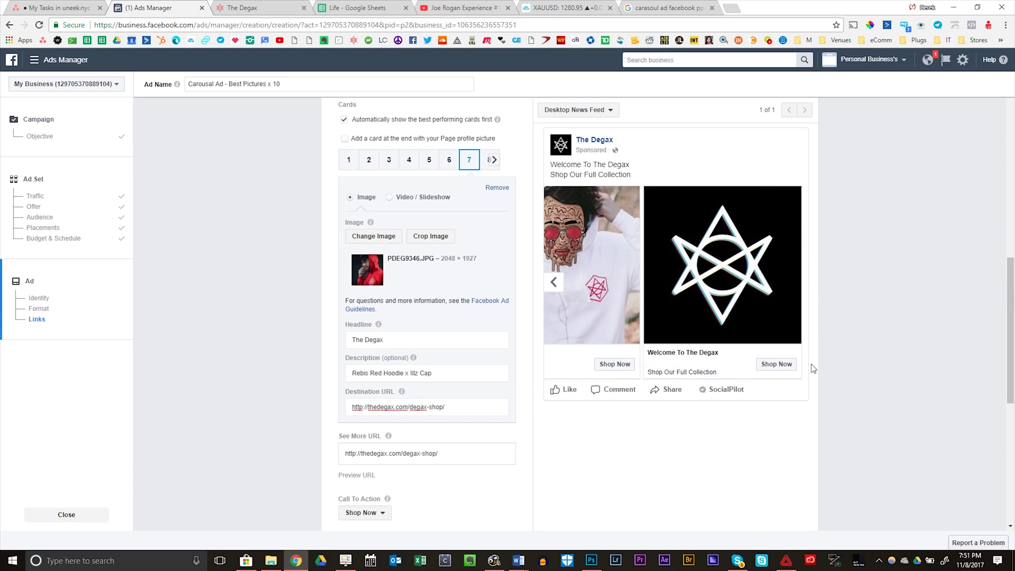
click(494, 160)
click(495, 160)
click(496, 160)
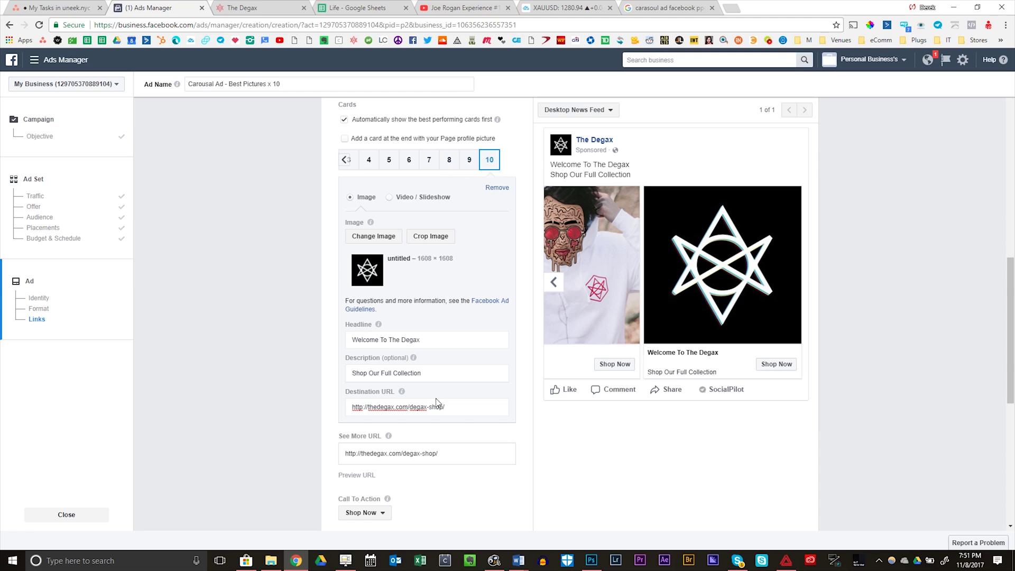
click(470, 164)
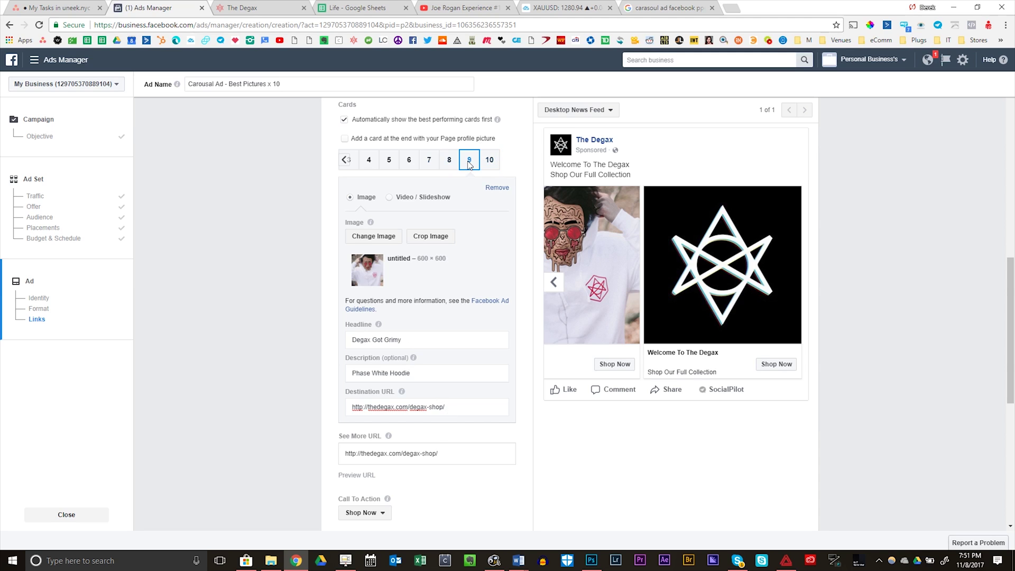
click(449, 160)
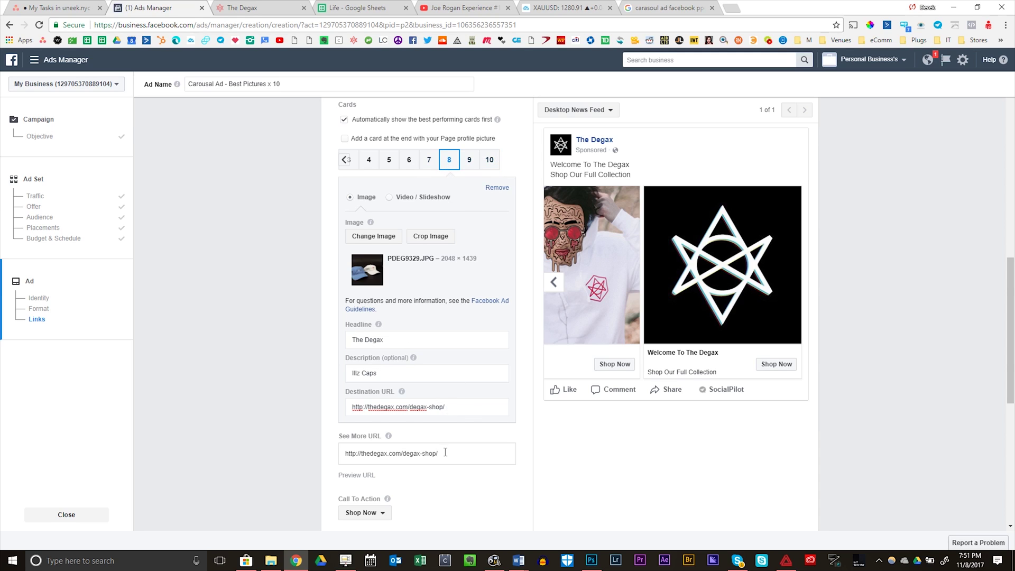
click(429, 161)
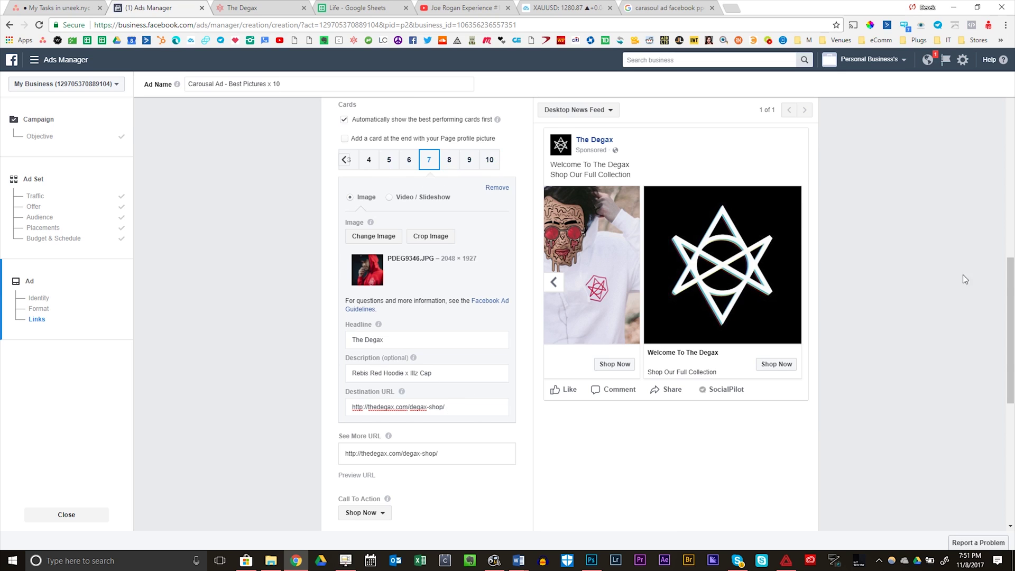
scroll(983, 318, down, 10)
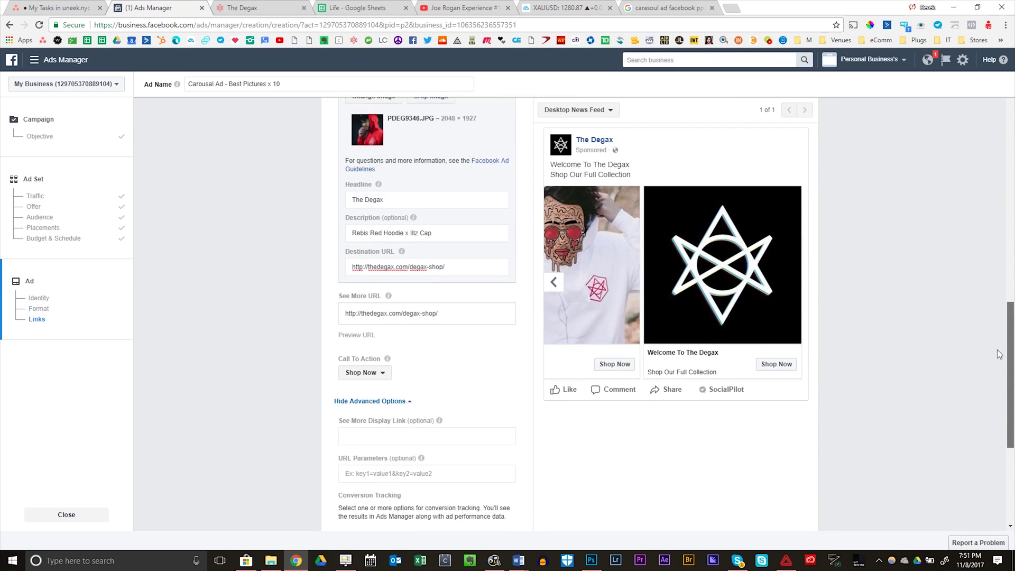
Switch on Facebook Pixel tracking using The Degax (Clothing) pixel and open the review summary.
scroll(999, 354, down, 1)
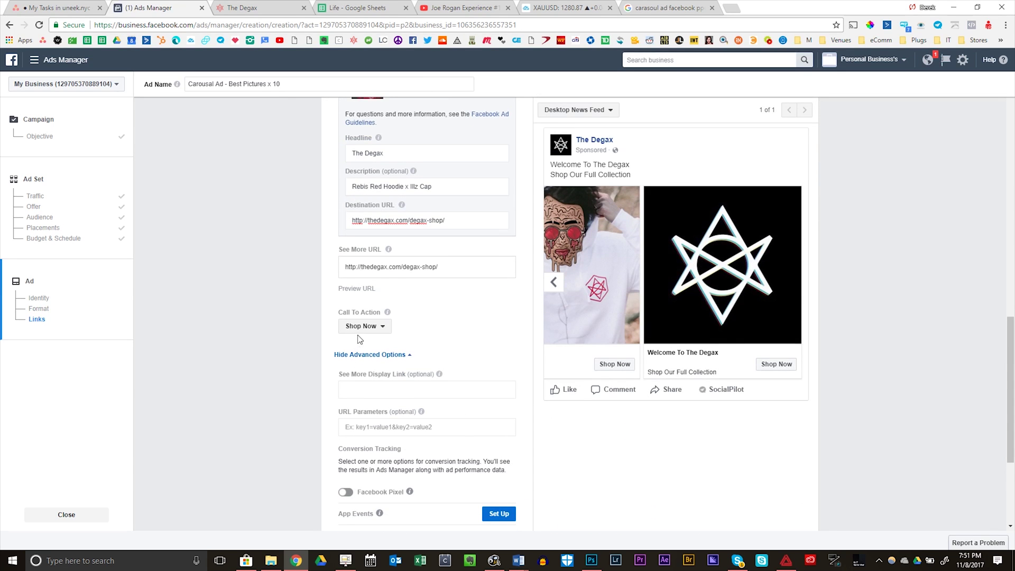
scroll(360, 339, down, 3)
click(346, 316)
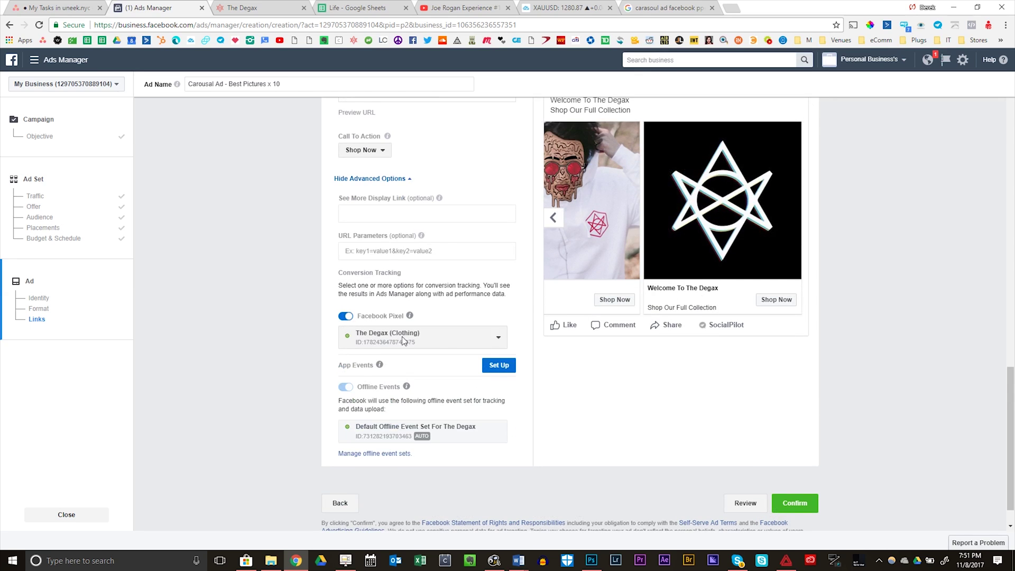
click(470, 339)
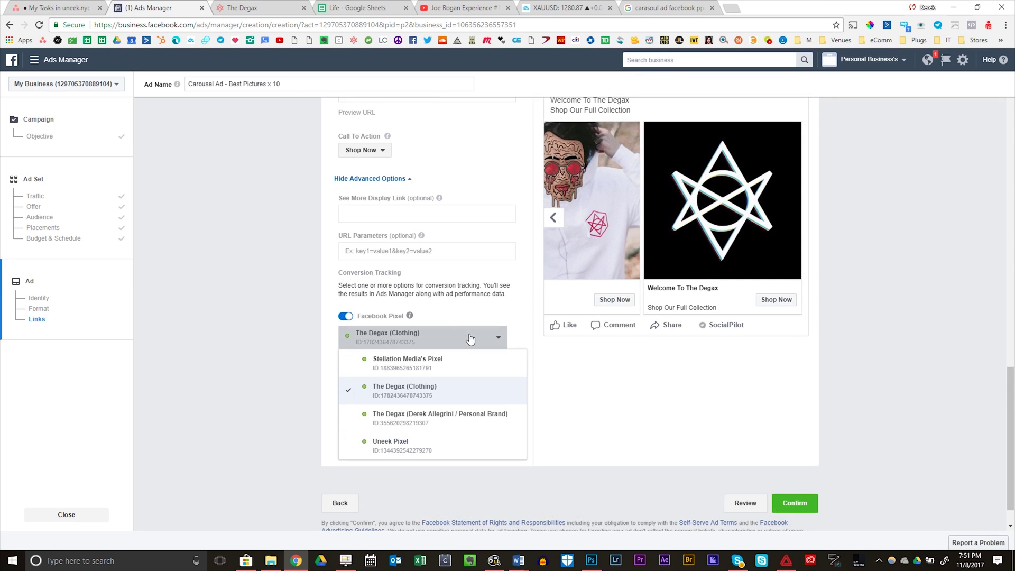
click(465, 389)
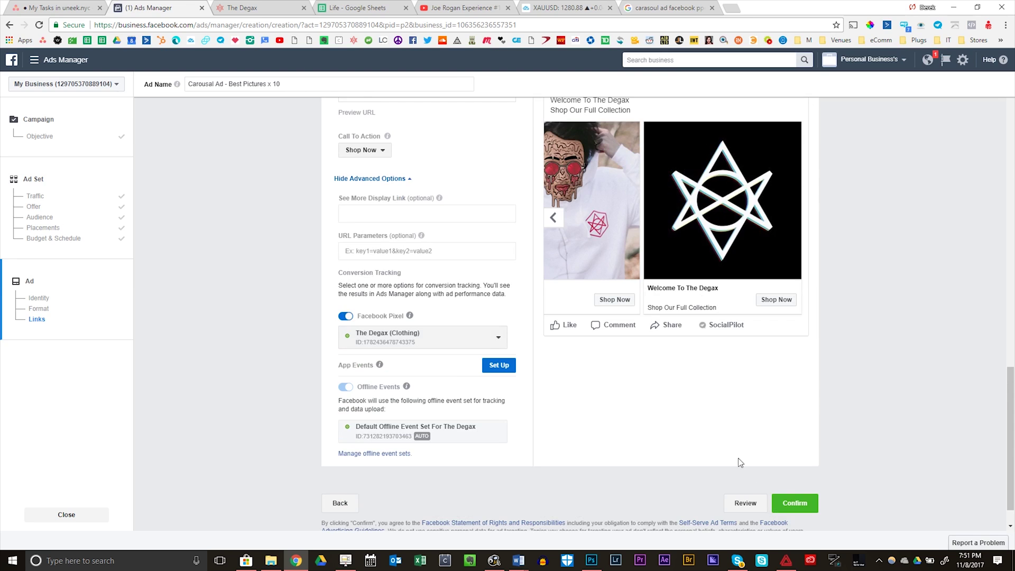
click(743, 504)
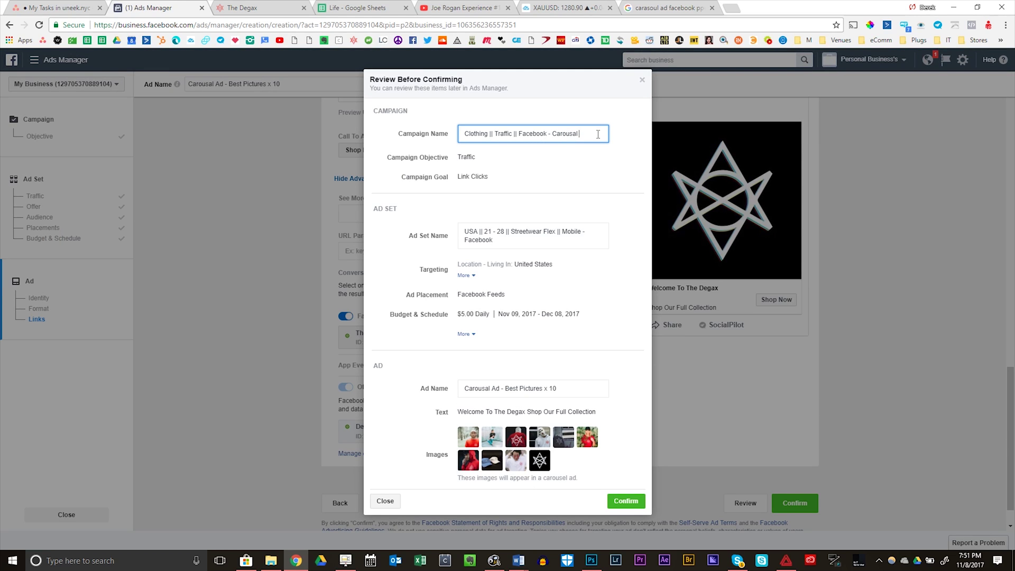
Extend the campaign name with '|| Desktop Test' and confirm the campaign, ad set and ad.
text(sktop Test)
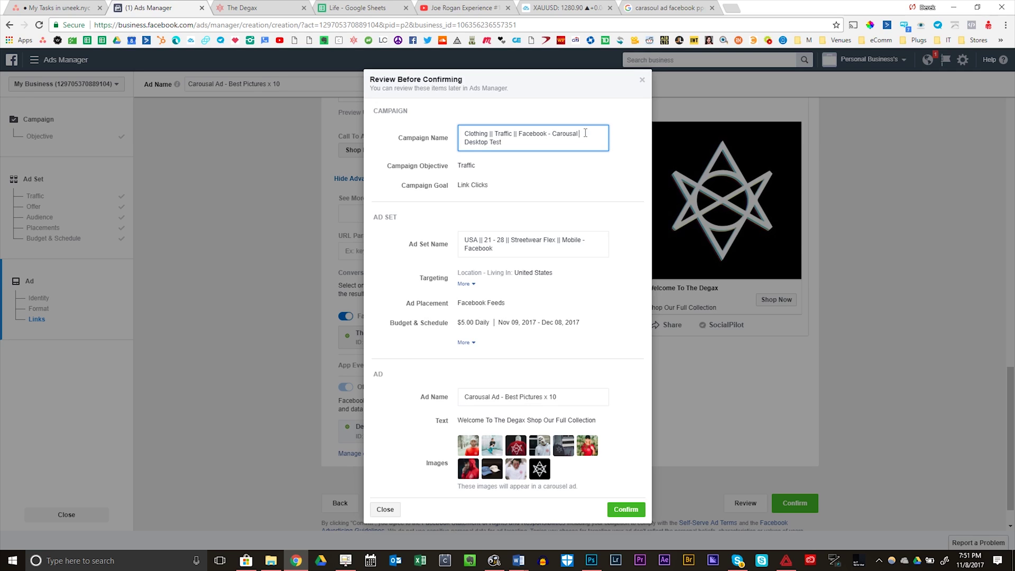
text(||)
click(527, 250)
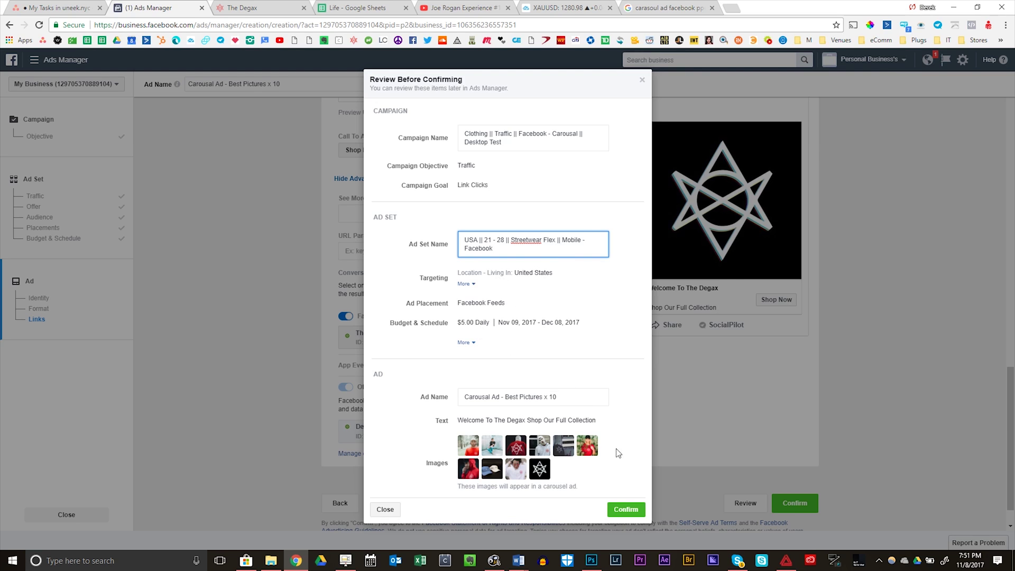
click(626, 509)
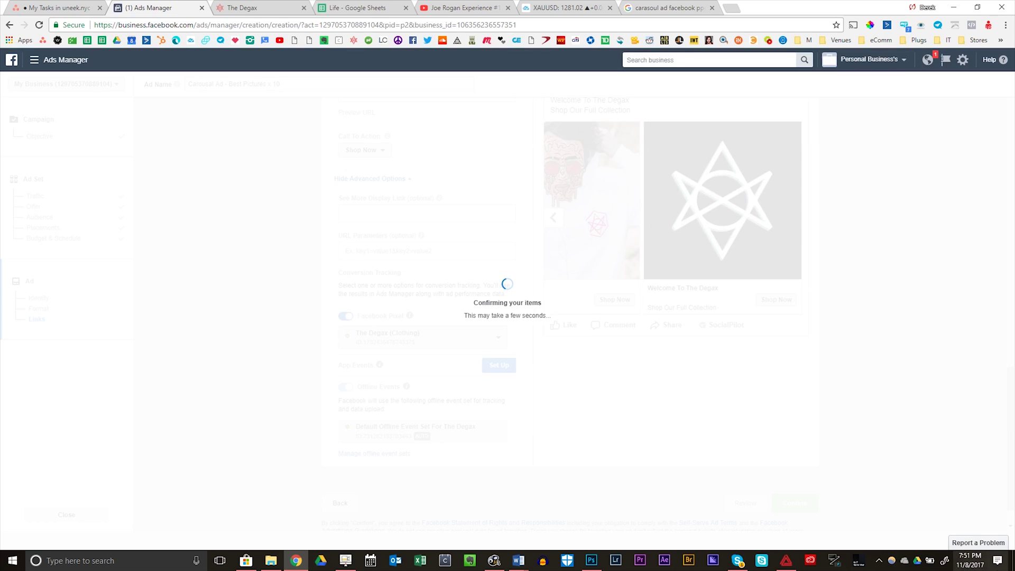
Check the current date and time, then continue to the ads list showing 'Carousal Ad - Best Pictures x 10' scheduled.
click(981, 564)
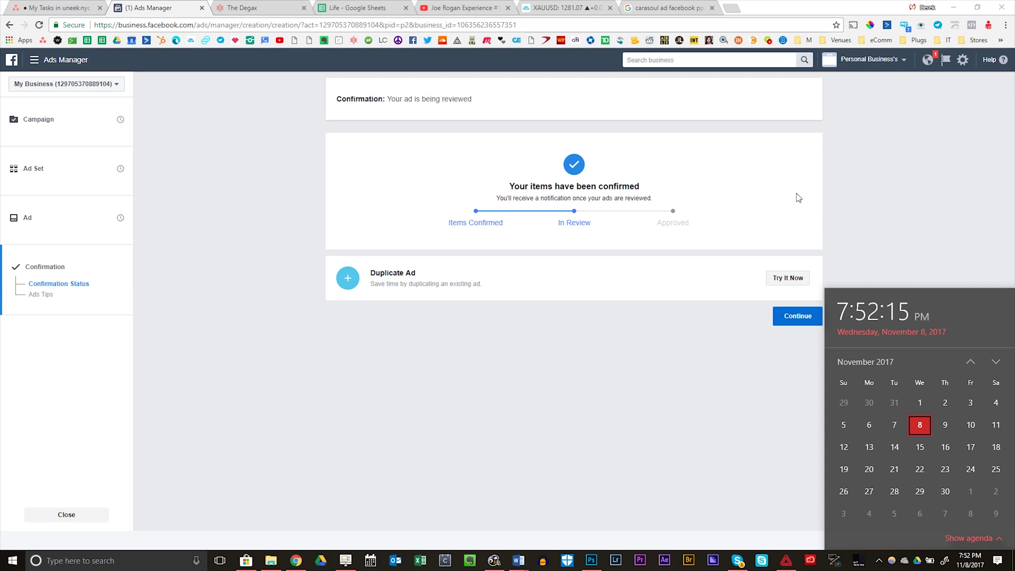
click(675, 370)
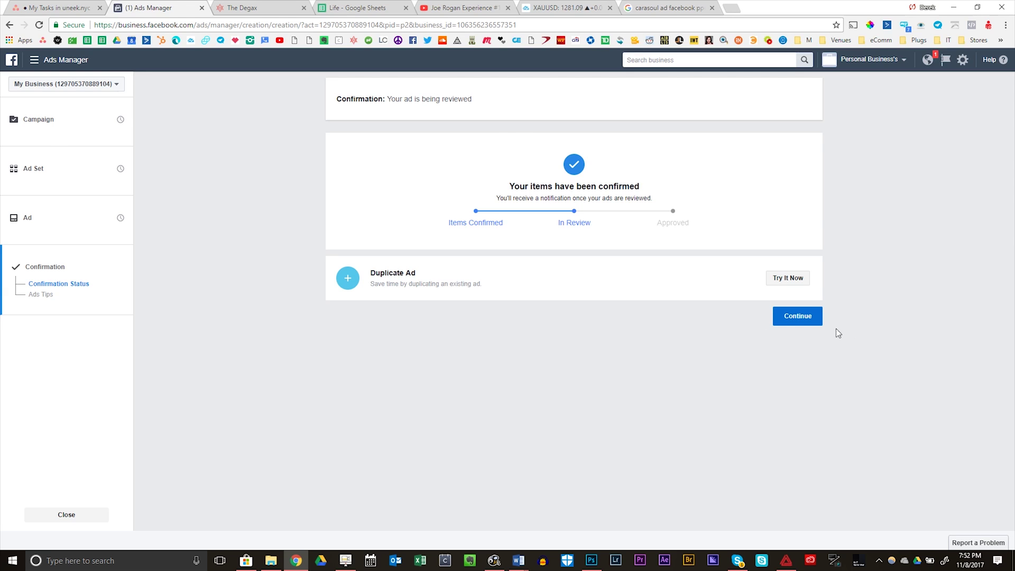
click(817, 321)
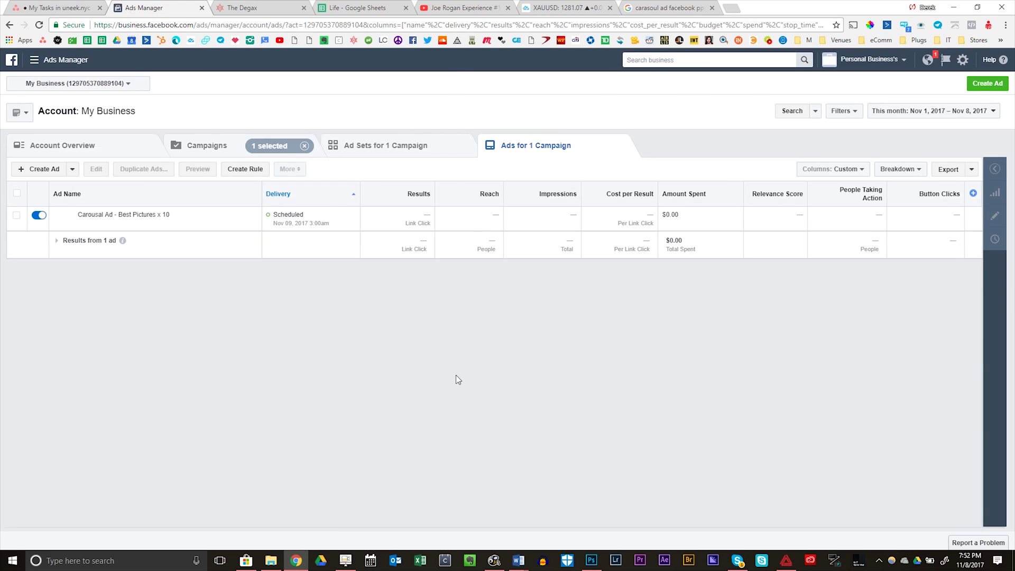
View the Ad Sets, then the Campaigns list showing the Carousal campaign Scheduled from Nov 09, 2017.
click(380, 152)
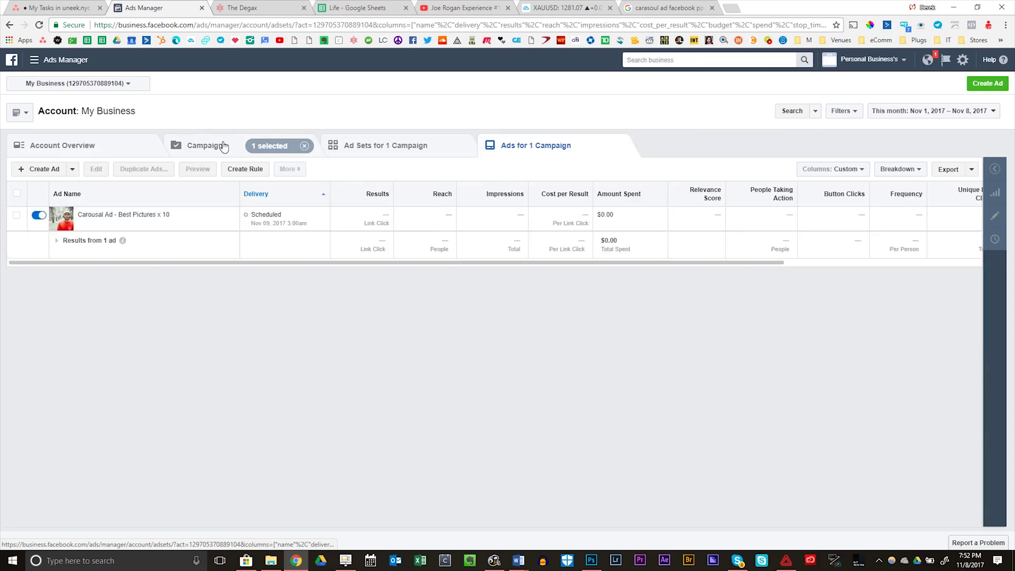
click(221, 146)
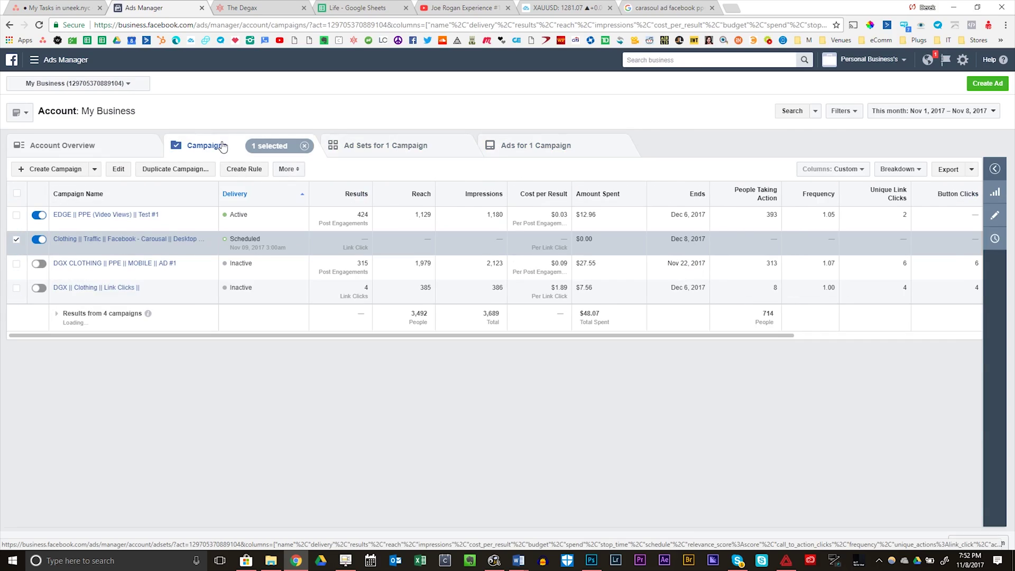